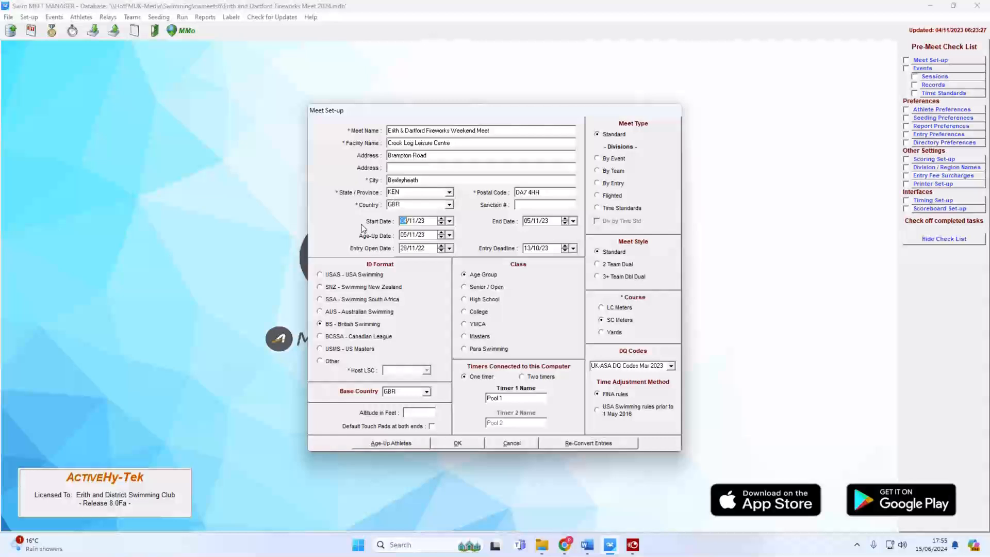
Enter start date 02/11/24, end date 03/11/24, age-up 03/11/24 and entries open 15/06/24.
{"action": "type", "text": "02/11/24"}
{"action": "key", "text": "Tab"}
{"action": "type", "text": "03/11/24"}
{"action": "key", "text": "Tab"}
{"action": "type", "text": "03/11"}
{"action": "key", "text": "Tab"}
{"action": "type", "text": "15/06/24"}
{"action": "key", "text": "Tab"}
Set the entry deadline to 11/10/24, keep the UK-ASA DQ Codes Mar 2023 set, and save.
{"action": "key", "text": "alt+Tab"}
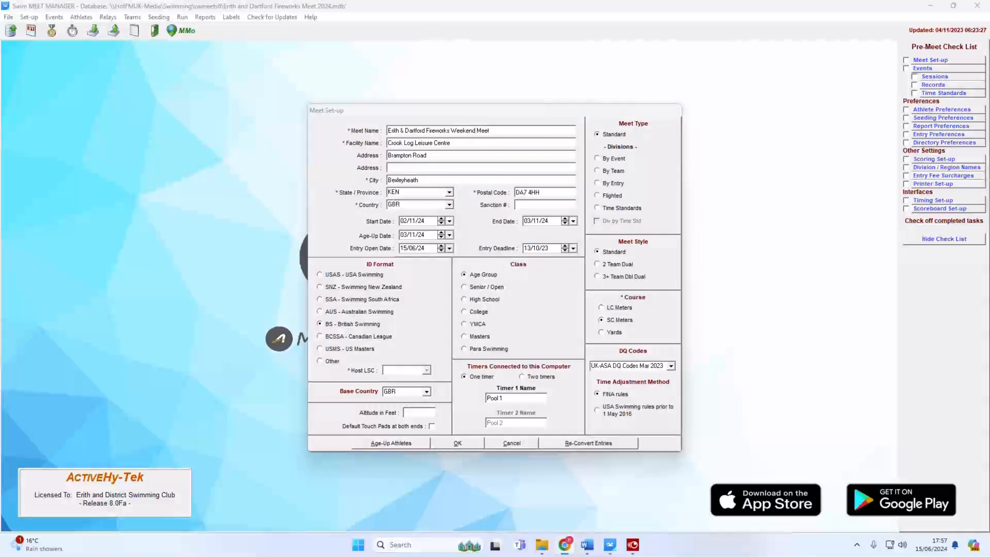
{"action": "left_click", "coordinate": [527, 249]}
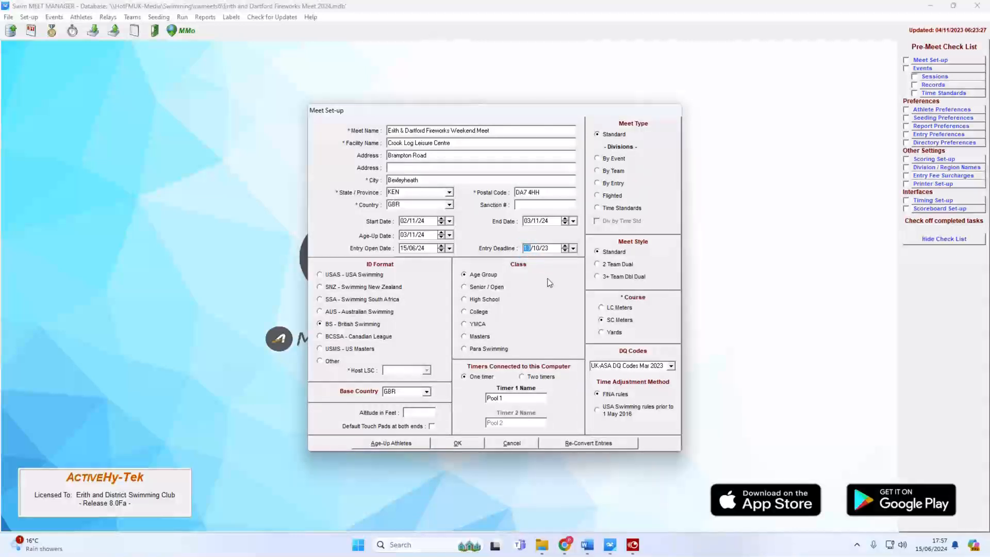
{"action": "type", "text": "11/10/24"}
{"action": "left_click", "coordinate": [673, 367]}
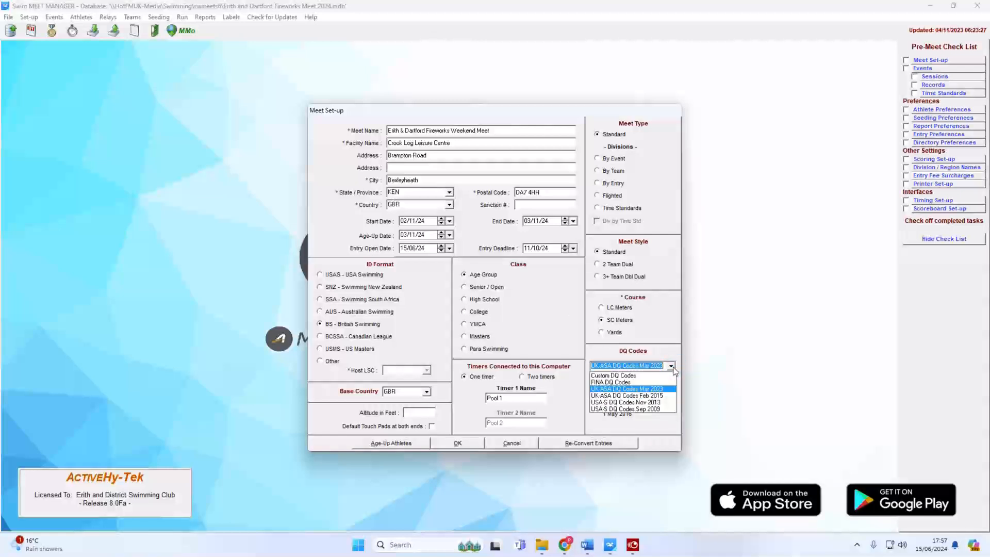
{"action": "left_click", "coordinate": [672, 367]}
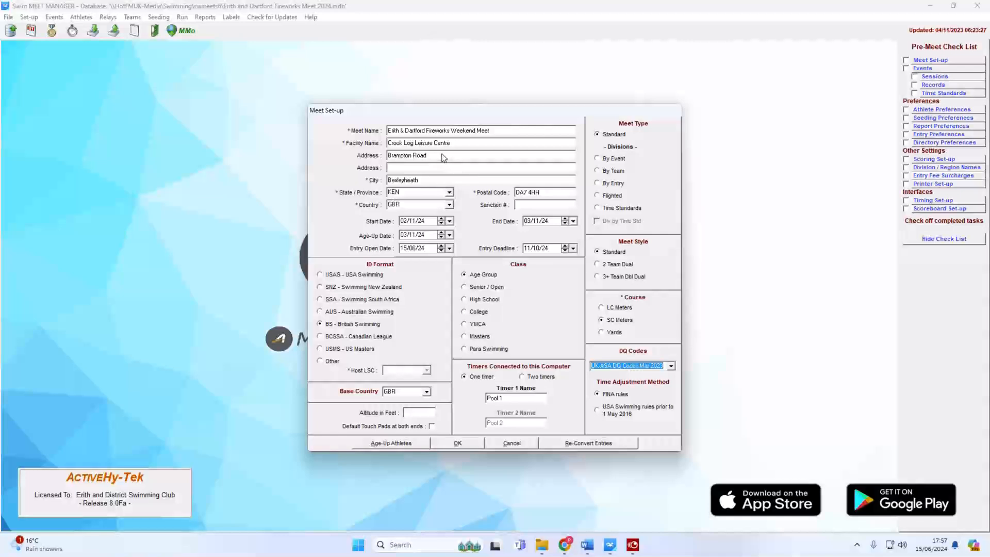
{"action": "left_click", "coordinate": [449, 445]}
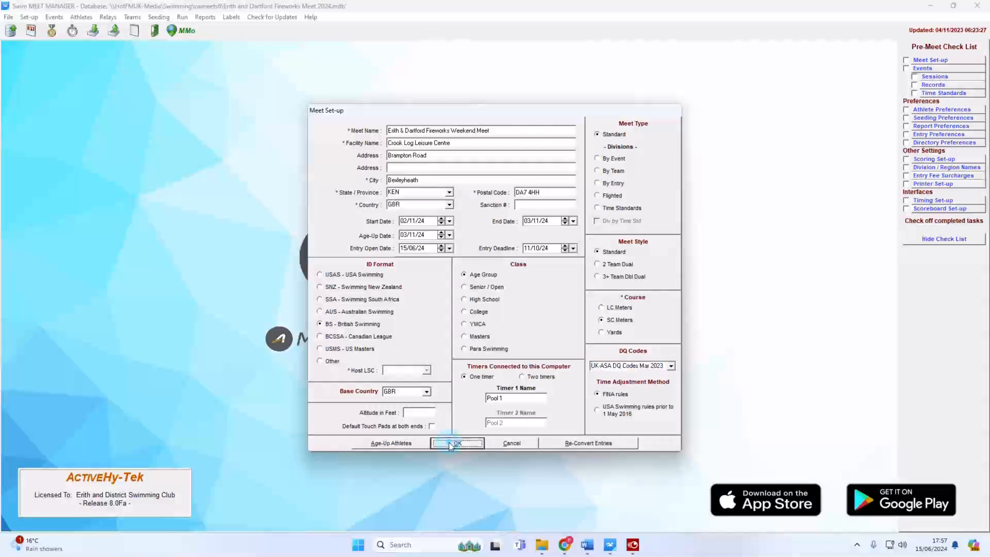
{"action": "left_click", "coordinate": [34, 18]}
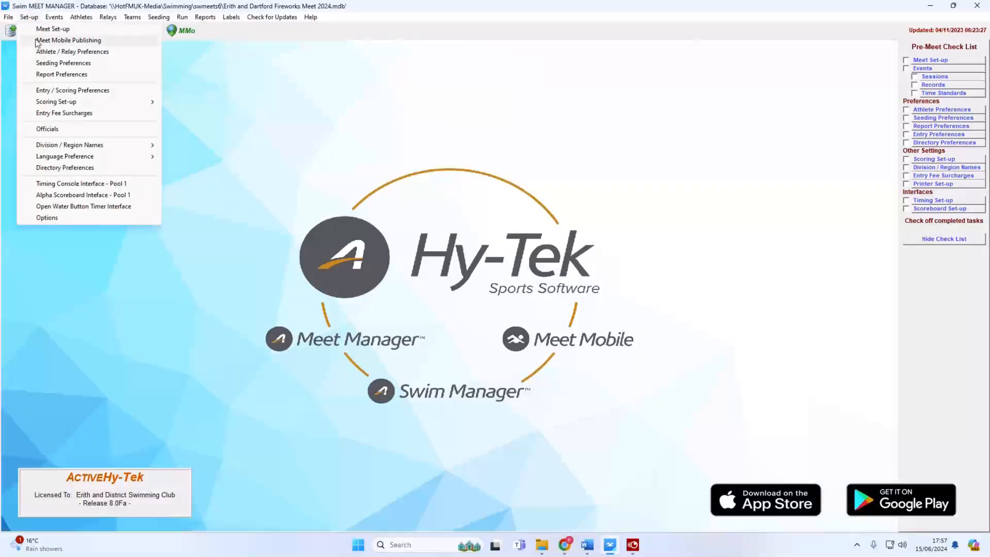
Set Meet Mobile publishing to Full Meet Data with Free Heat Sheets.
{"action": "left_click", "coordinate": [36, 41]}
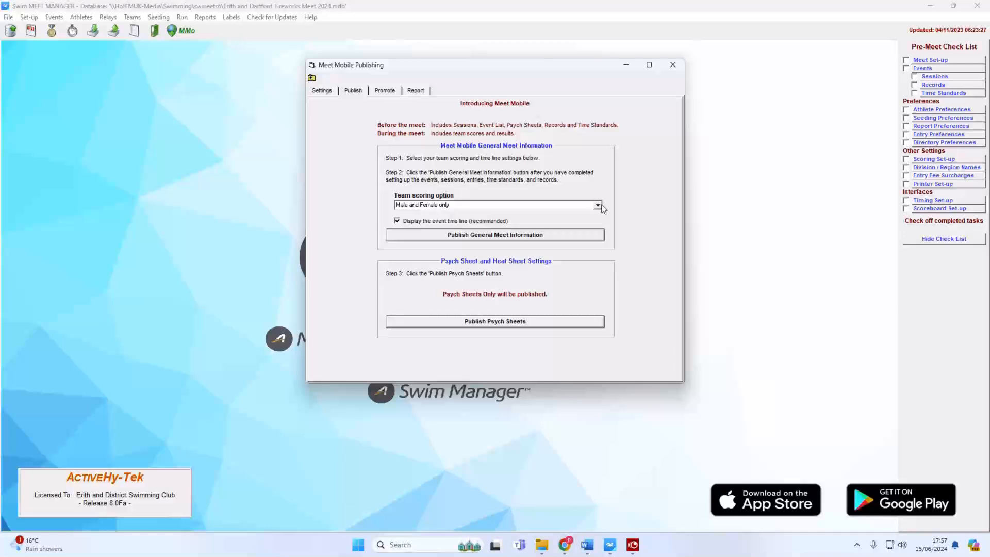
{"action": "left_click", "coordinate": [322, 91]}
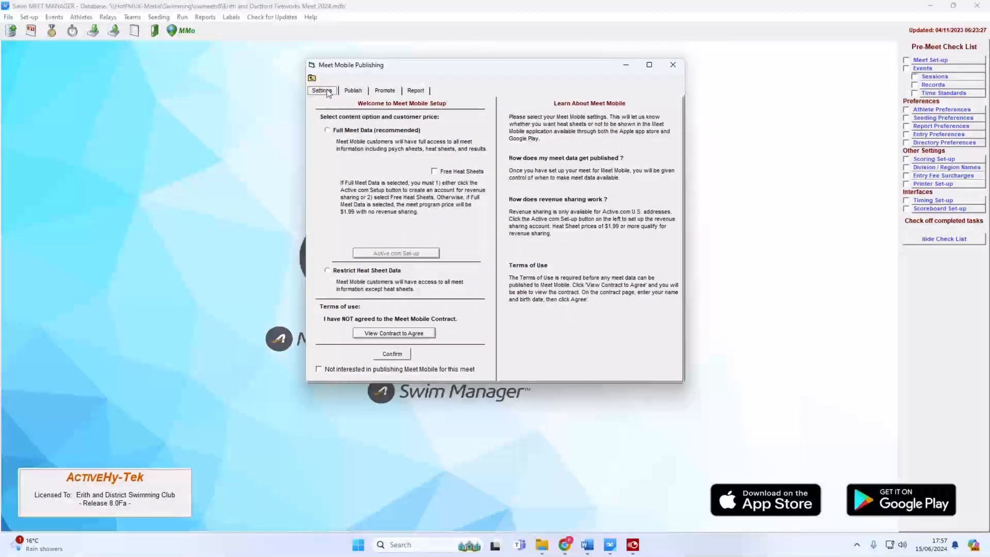
{"action": "left_click", "coordinate": [349, 132]}
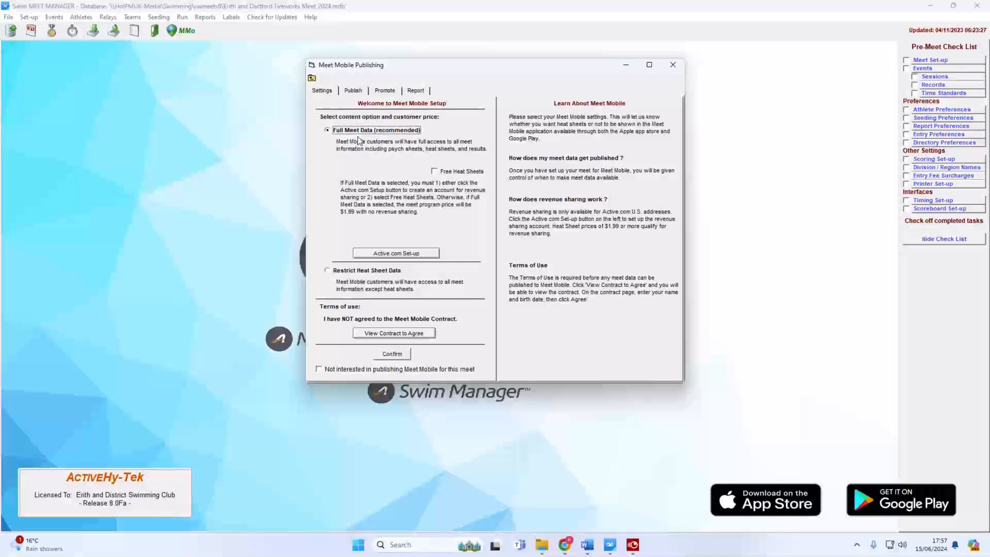
{"action": "left_click", "coordinate": [434, 171]}
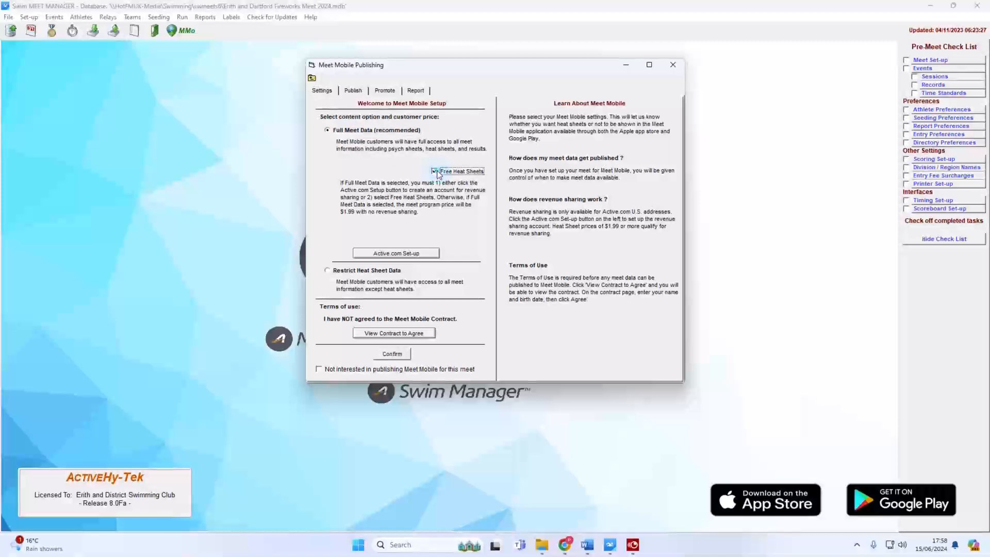
Agree to the Meet Mobile contract after entering the signer's name and date of birth.
{"action": "left_click", "coordinate": [414, 336]}
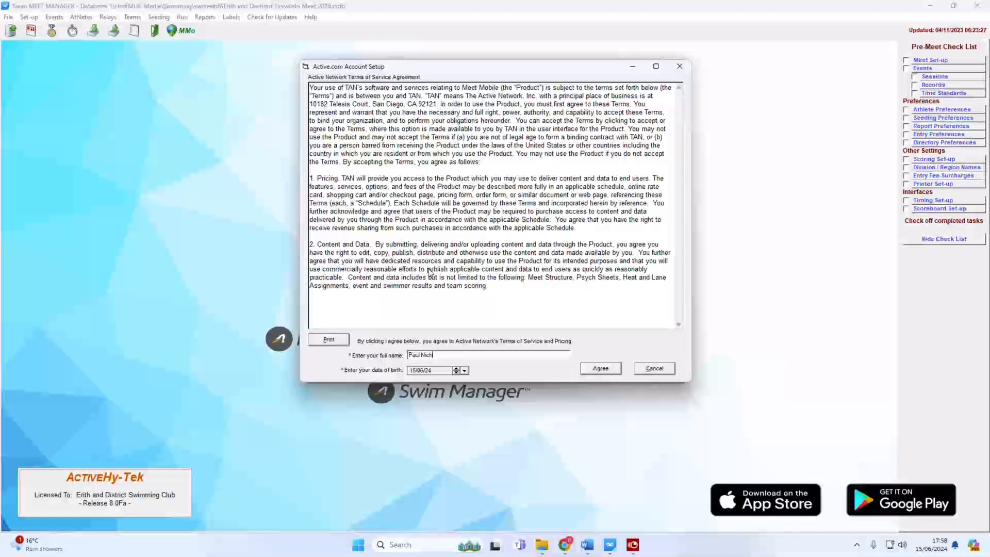
{"action": "key", "text": "Tab"}
{"action": "left_click", "coordinate": [601, 368]}
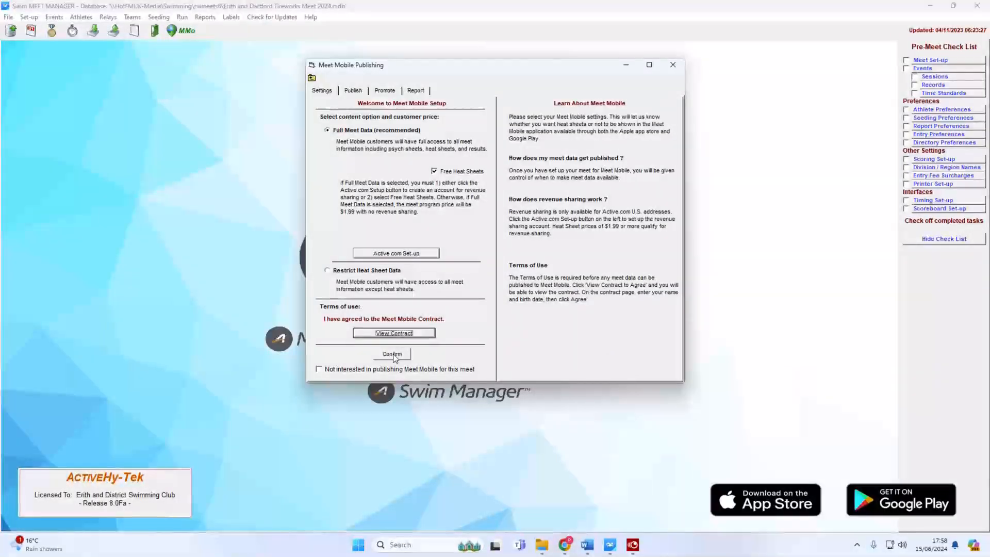
Confirm the Meet Mobile settings and choose Male, Female, and Combined team scoring.
{"action": "left_click", "coordinate": [394, 354]}
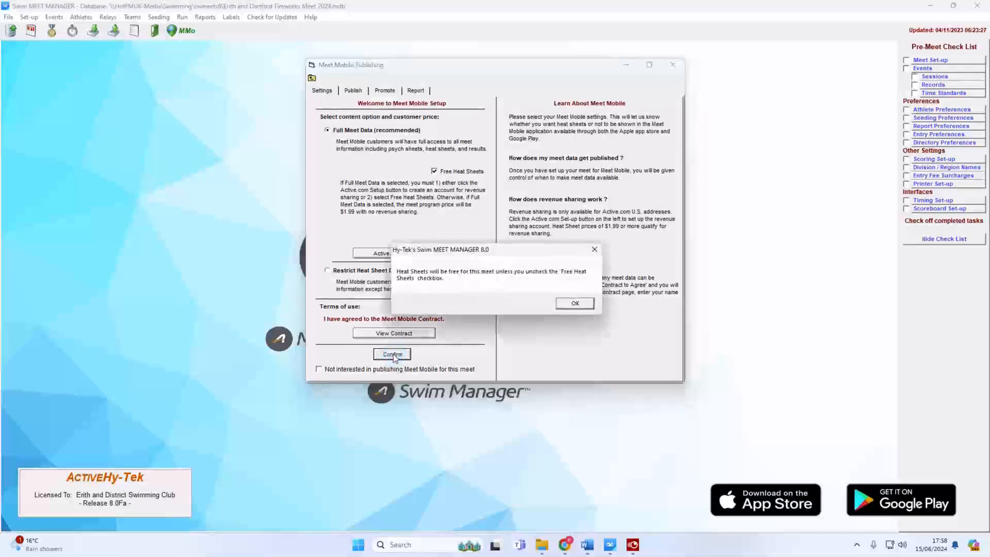
{"action": "left_click", "coordinate": [578, 305]}
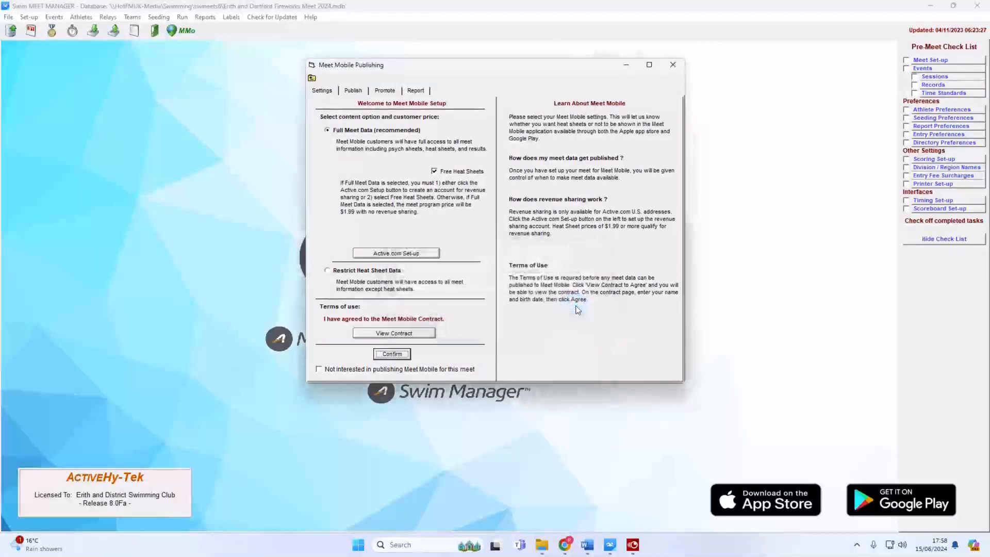
{"action": "left_click", "coordinate": [353, 91]}
{"action": "left_click", "coordinate": [599, 206]}
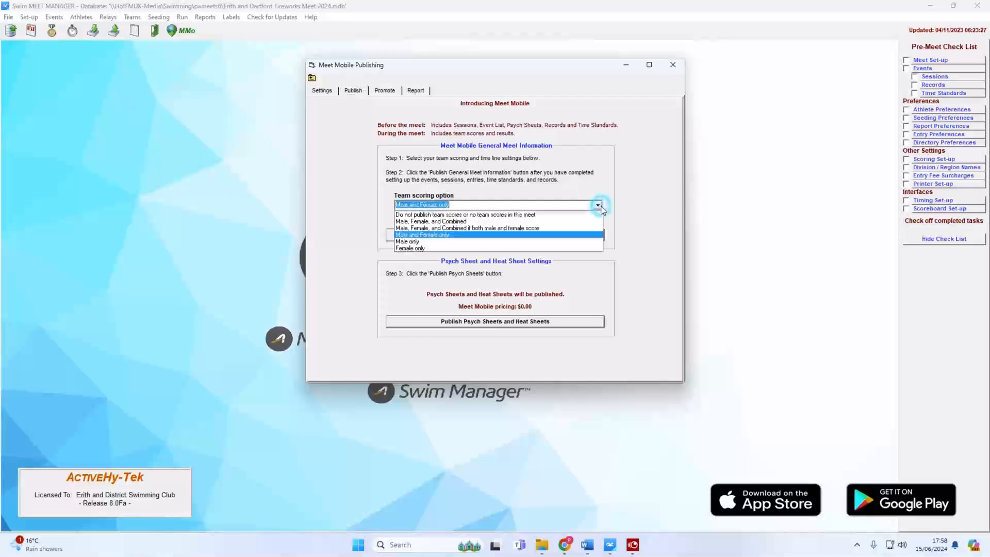
{"action": "left_click", "coordinate": [599, 208]}
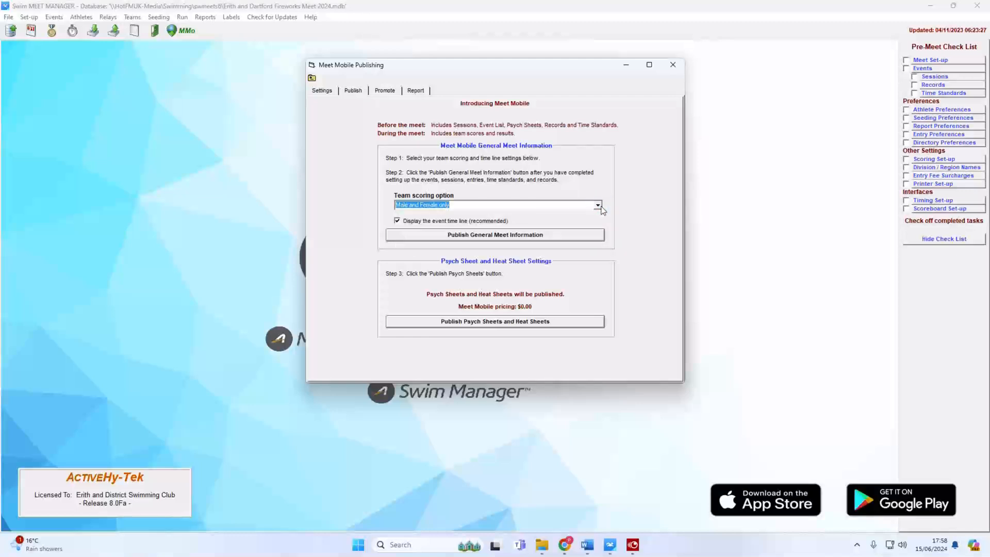
{"action": "left_click", "coordinate": [599, 207]}
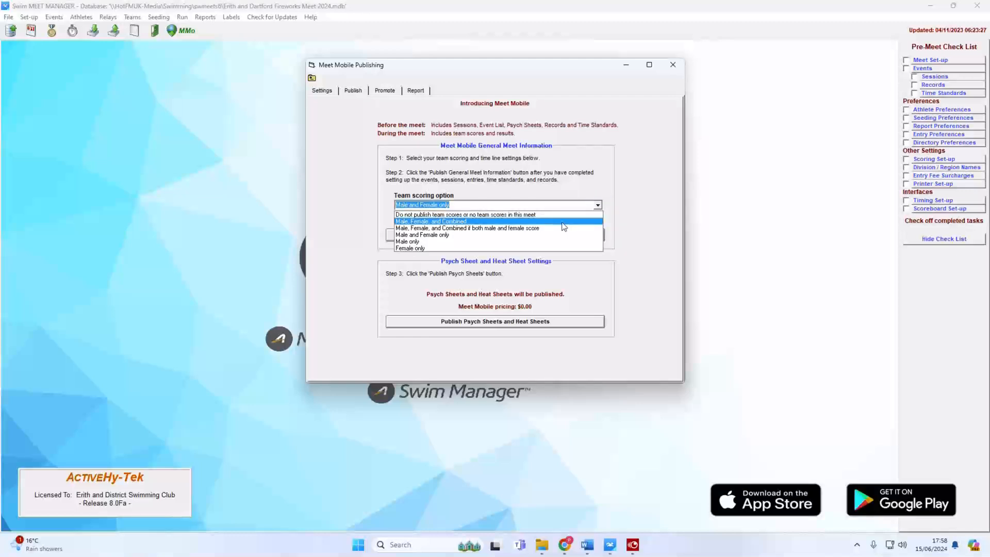
{"action": "left_click", "coordinate": [562, 223]}
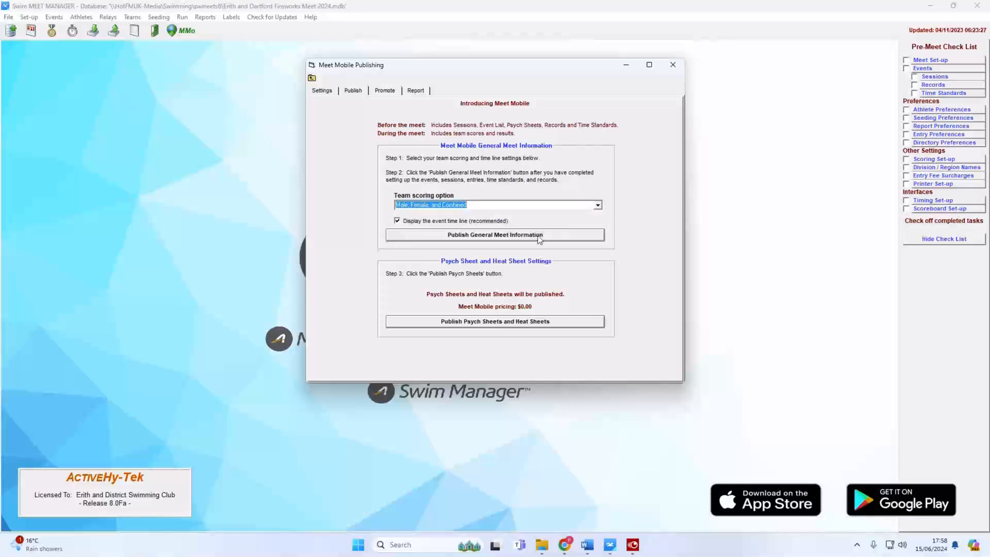
Publish the general meet information to Meet Mobile and acknowledge the success message.
{"action": "left_click", "coordinate": [509, 236]}
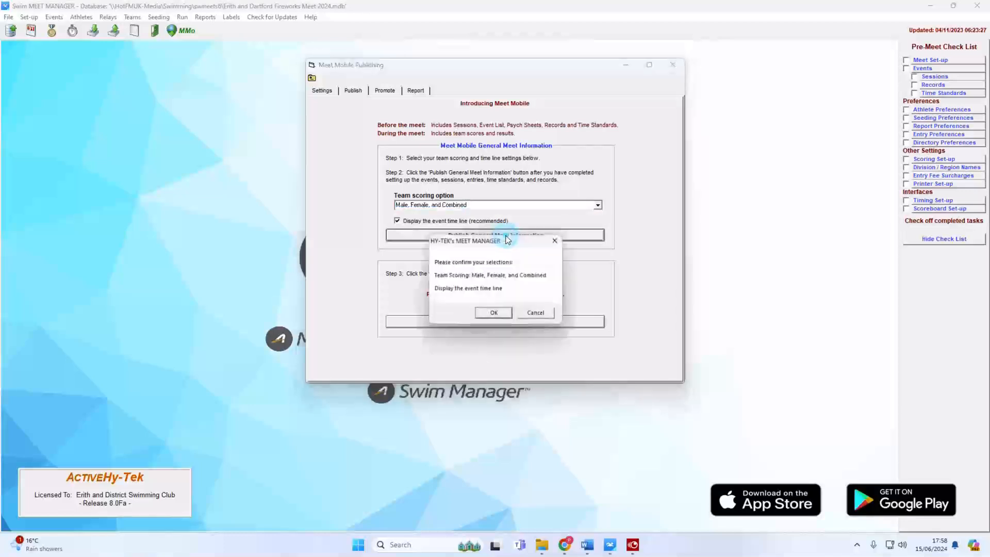
{"action": "left_click", "coordinate": [495, 316]}
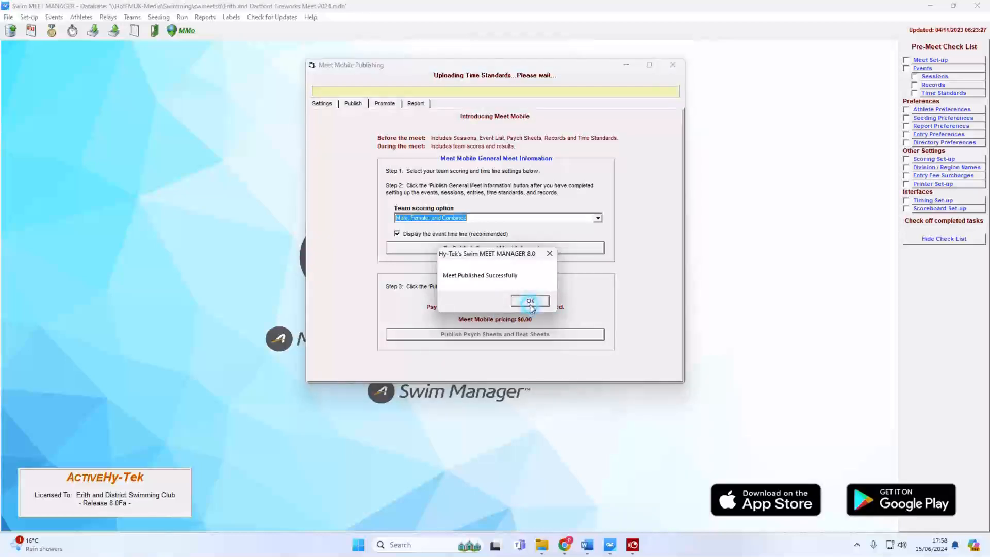
{"action": "left_click", "coordinate": [531, 302]}
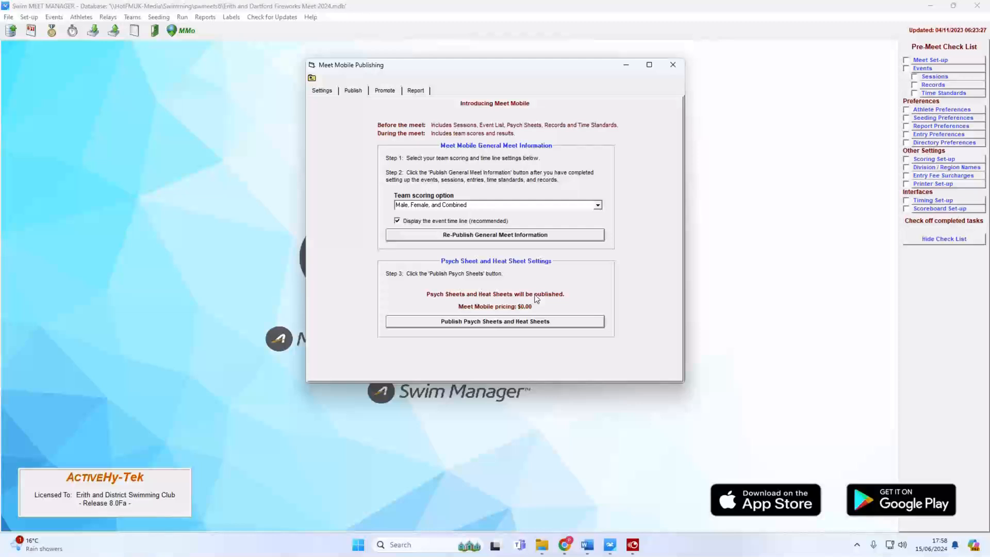
Close Meet Mobile Publishing and open the Sessions schedule from the Events list.
{"action": "left_click", "coordinate": [673, 67]}
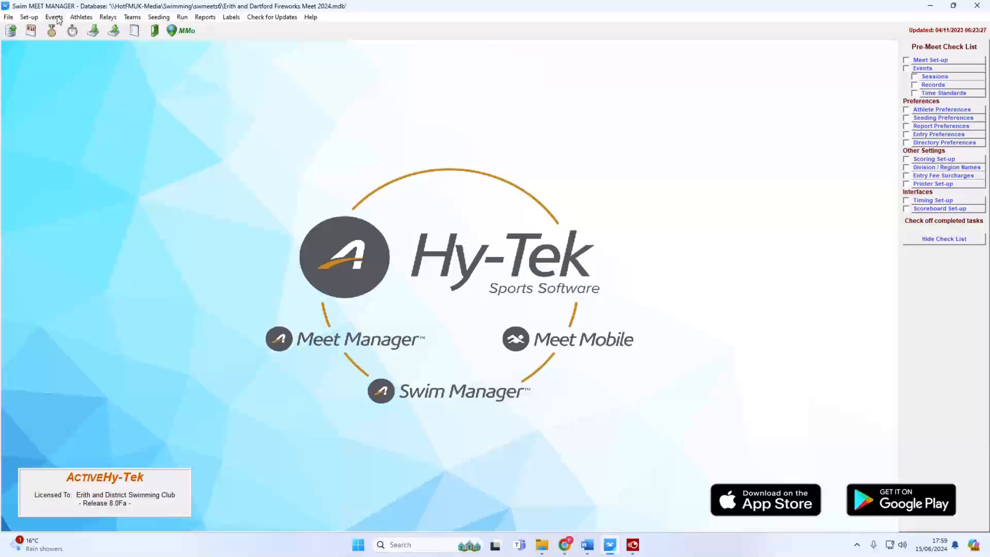
{"action": "left_click", "coordinate": [56, 18]}
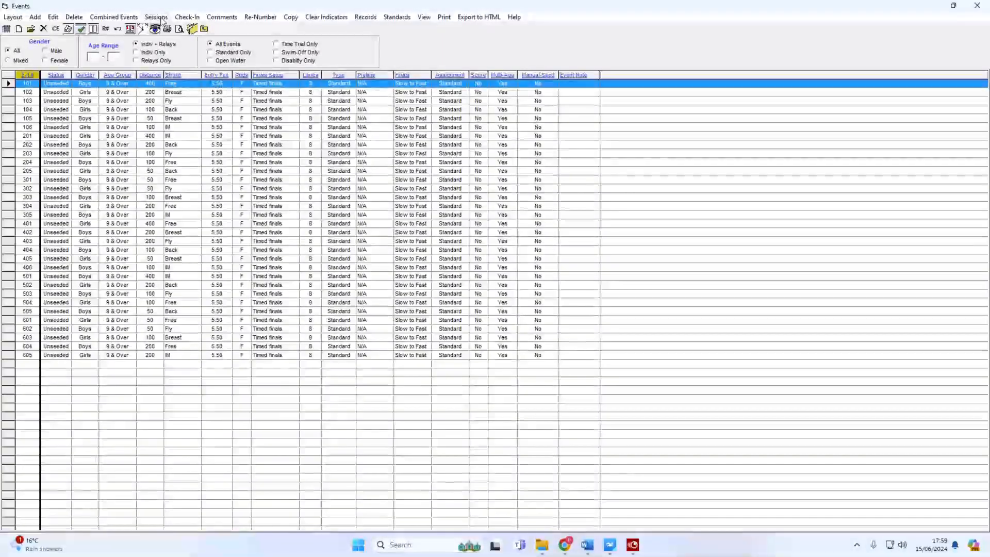
{"action": "left_click", "coordinate": [204, 29]}
{"action": "left_click", "coordinate": [54, 18]}
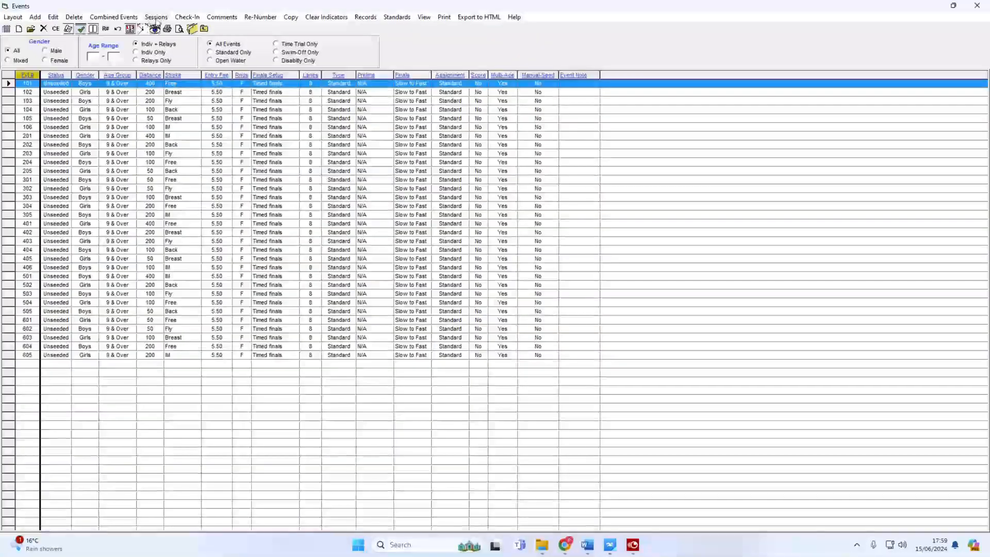
{"action": "left_click", "coordinate": [155, 19]}
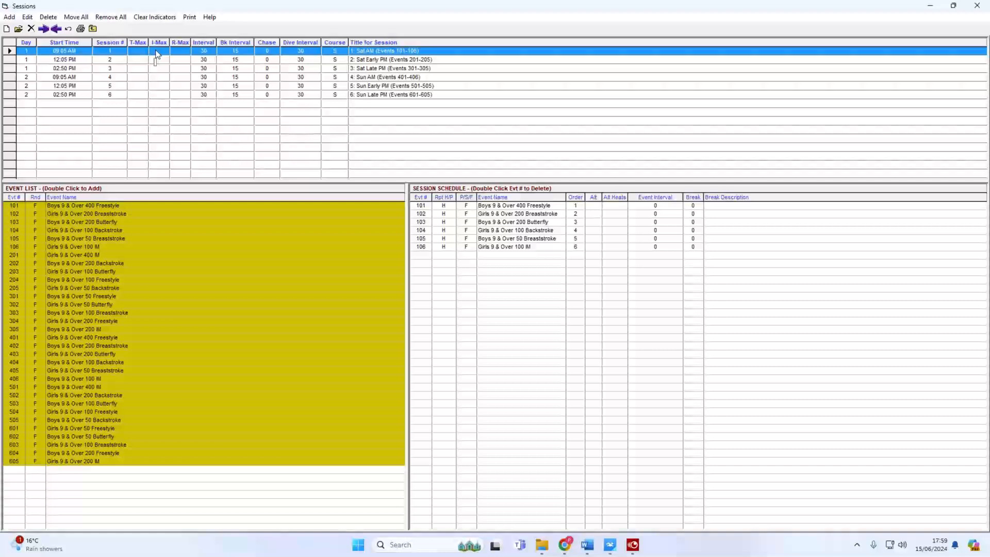
Set session 1 (Sat AM) to start at 08:50 and session 2 at 11:50 AM.
{"action": "double_click", "coordinate": [157, 54]}
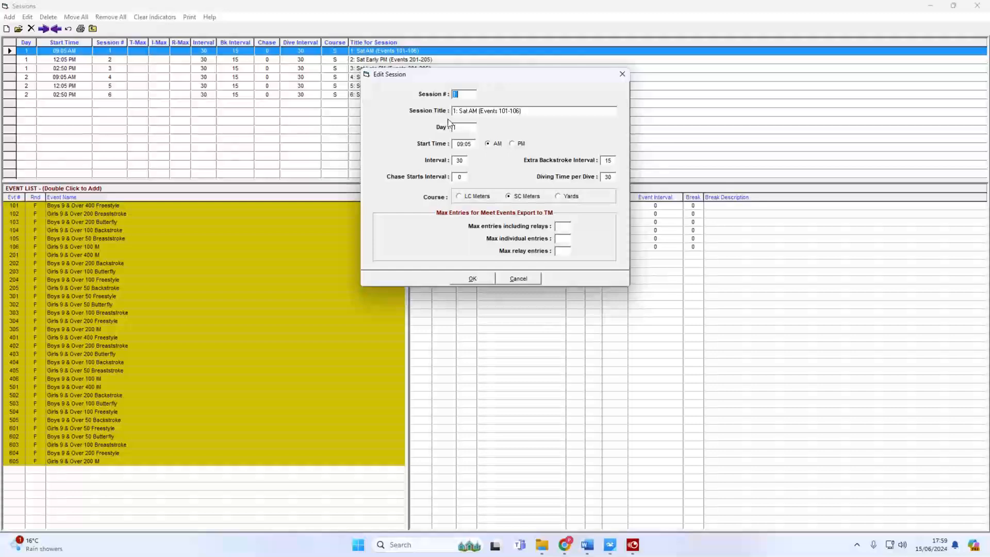
{"action": "left_click", "coordinate": [464, 145]}
{"action": "type", "text": "08:50"}
{"action": "left_click", "coordinate": [472, 278]}
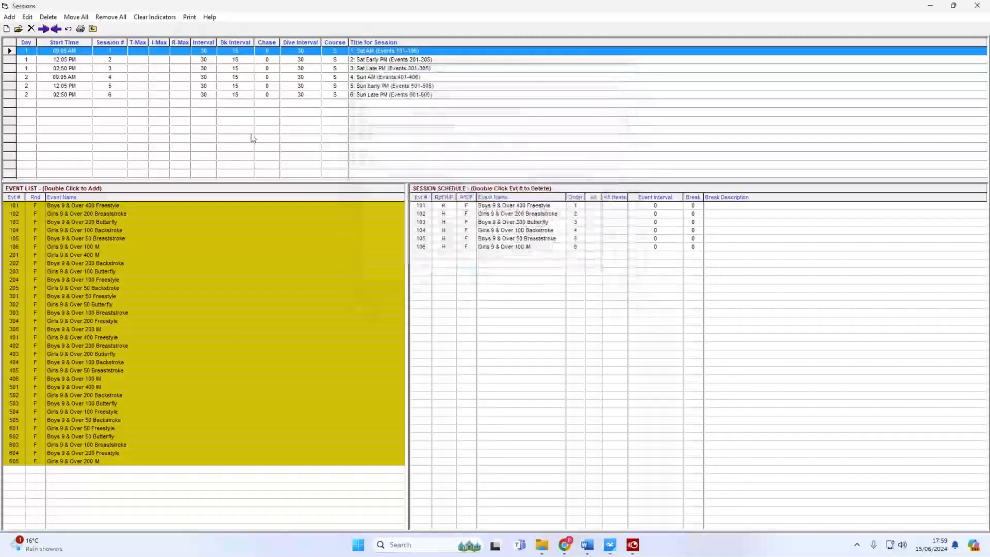
{"action": "double_click", "coordinate": [138, 60]}
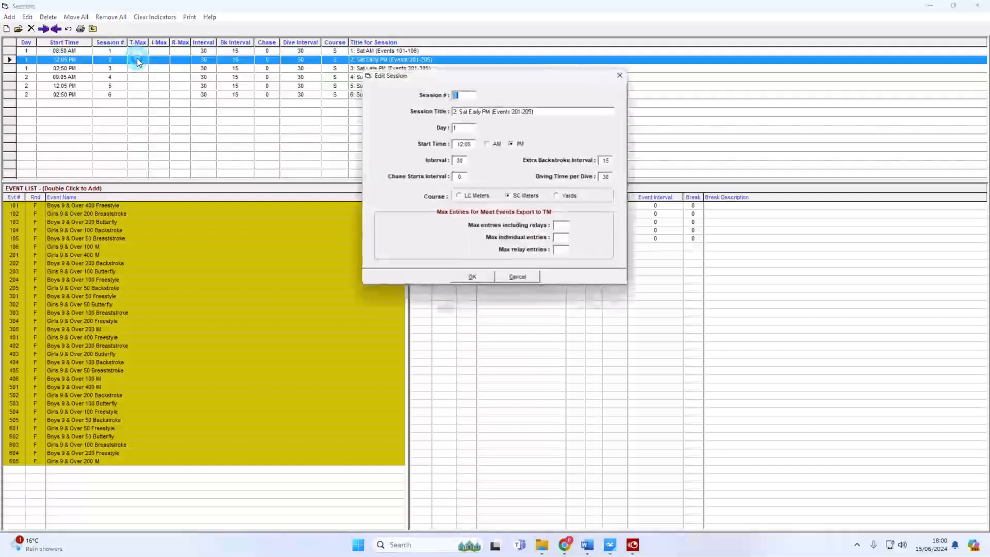
{"action": "double_click", "coordinate": [468, 144]}
{"action": "type", "text": "11:"}
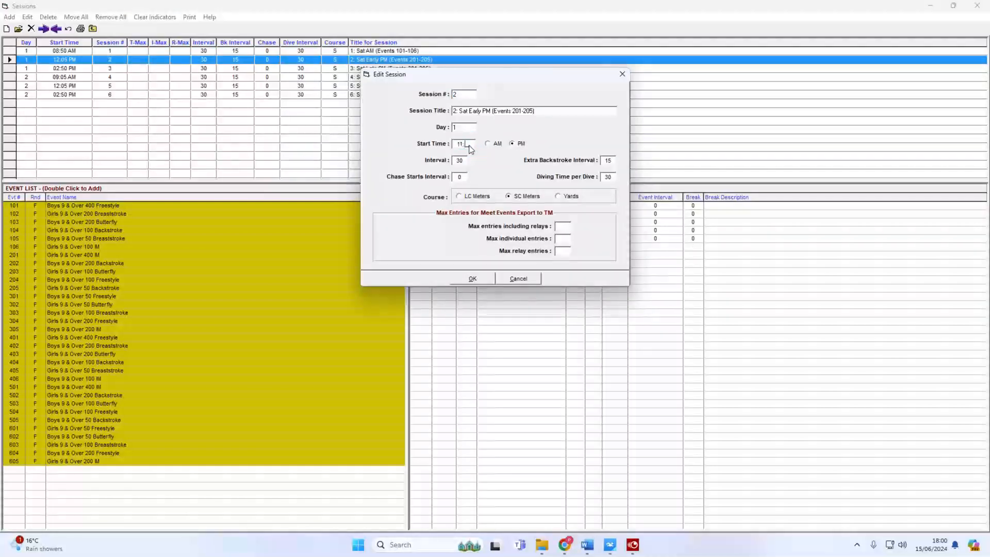
{"action": "type", "text": "50"}
{"action": "left_click", "coordinate": [487, 144]}
{"action": "left_click", "coordinate": [472, 279]}
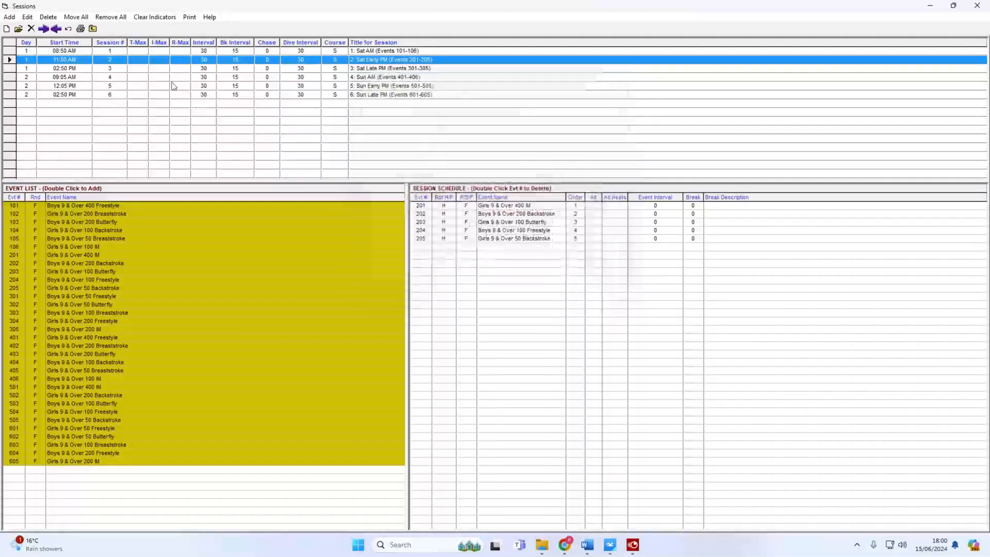
Leave session 3 unchanged, start session 4 at 08:50 and session 5 at 11:50 AM.
{"action": "double_click", "coordinate": [161, 69]}
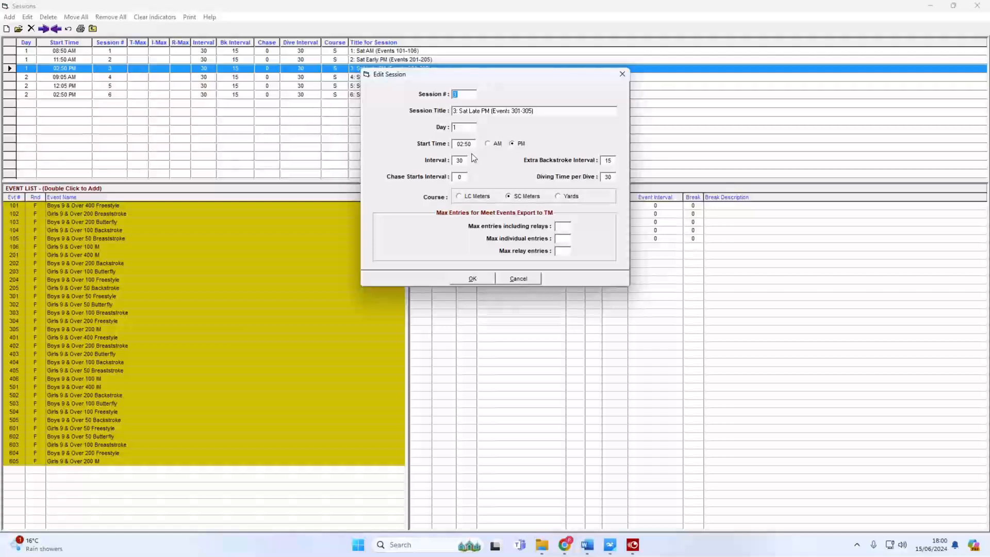
{"action": "left_click", "coordinate": [470, 278]}
{"action": "double_click", "coordinate": [181, 77]}
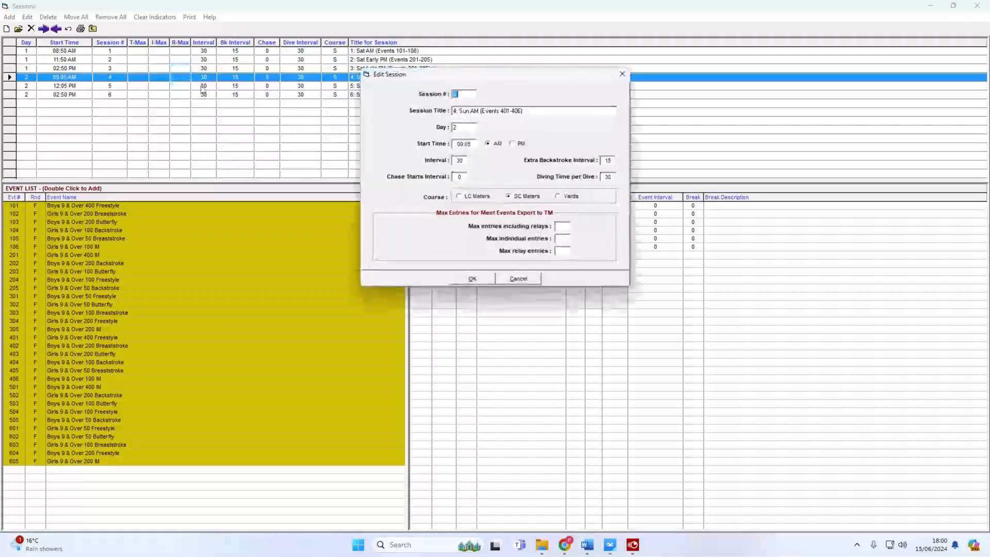
{"action": "left_click", "coordinate": [468, 148]}
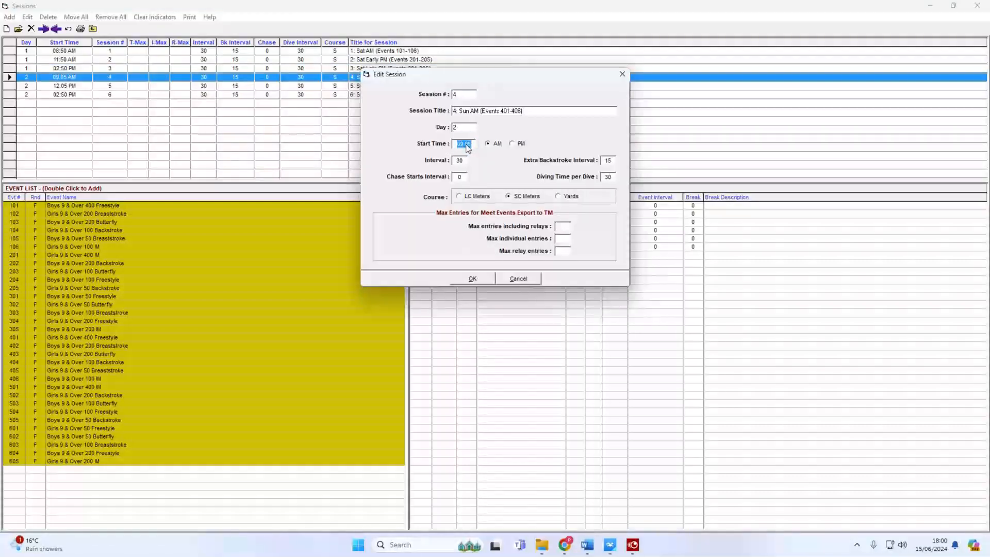
{"action": "type", "text": "08:50"}
{"action": "left_click", "coordinate": [472, 279]}
{"action": "double_click", "coordinate": [150, 86]}
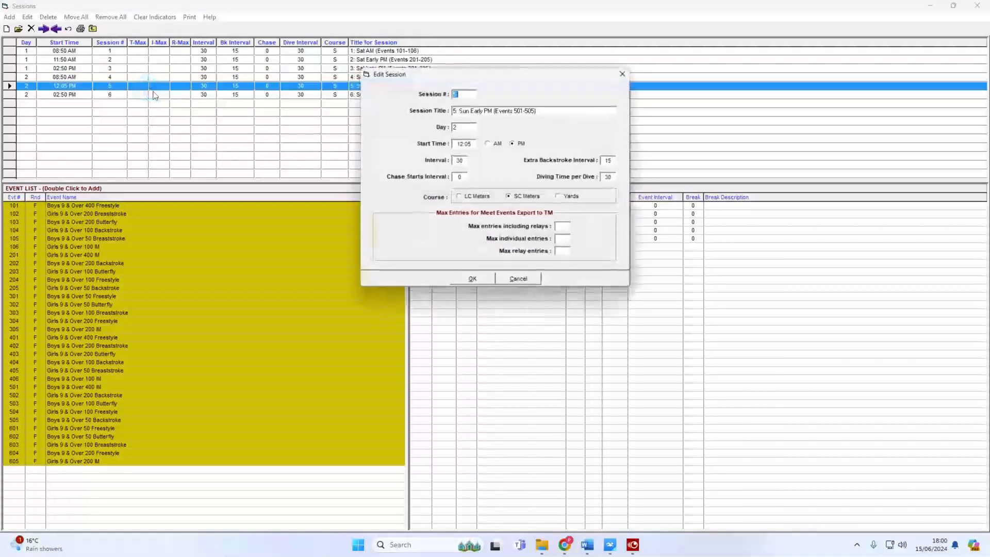
{"action": "double_click", "coordinate": [465, 144]}
{"action": "type", "text": "11:"}
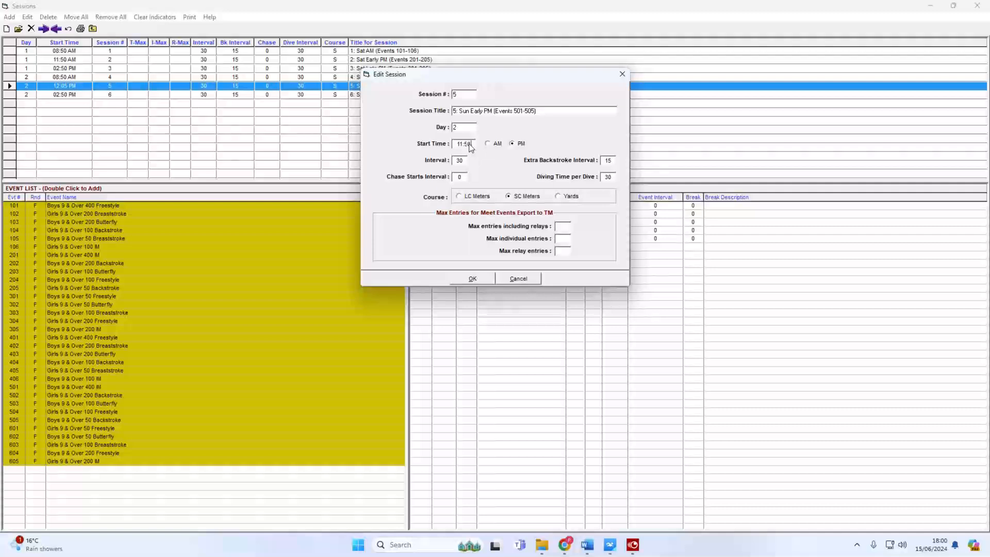
{"action": "type", "text": "50"}
{"action": "left_click", "coordinate": [493, 145]}
{"action": "left_click", "coordinate": [473, 278]}
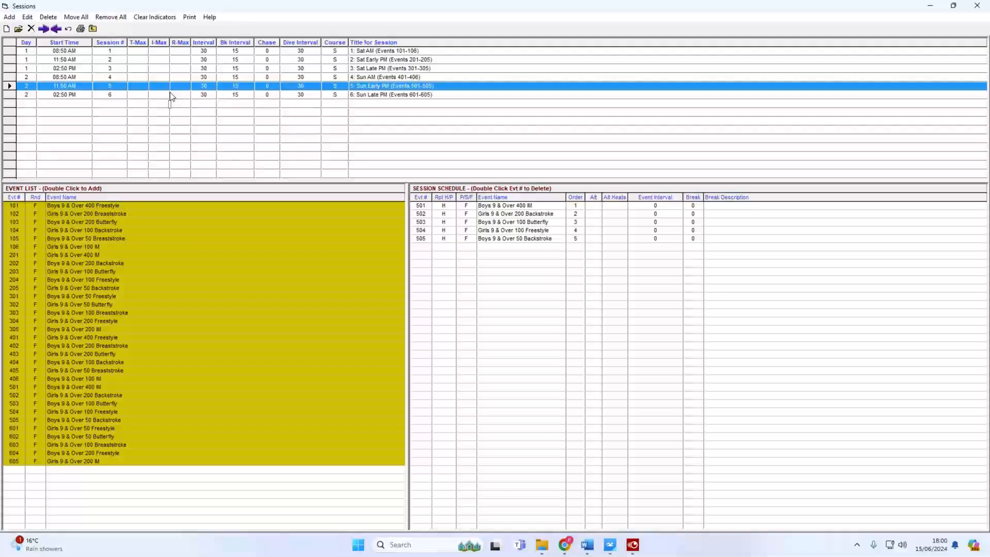
Close Sessions and Events, revisit Meet Mobile Publishing, then open event 101 Boys 9 & Over 400 Freestyle.
{"action": "left_click", "coordinate": [93, 29]}
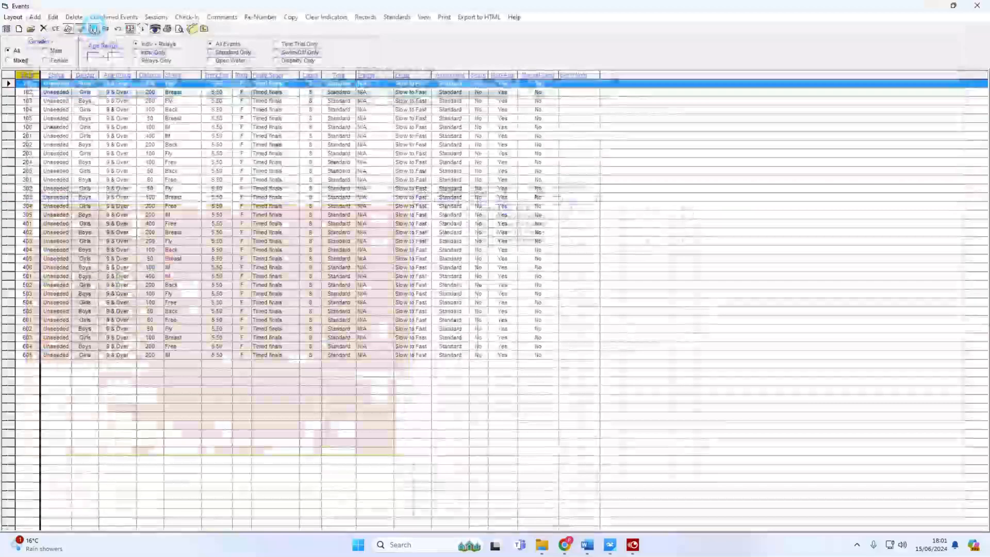
{"action": "left_click", "coordinate": [193, 28]}
{"action": "left_click", "coordinate": [29, 17]}
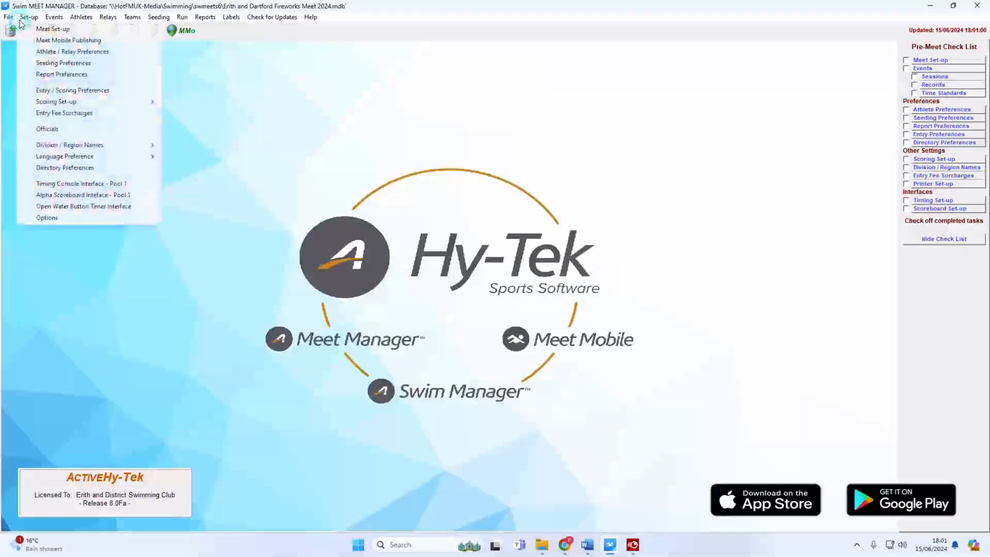
{"action": "left_click", "coordinate": [42, 40]}
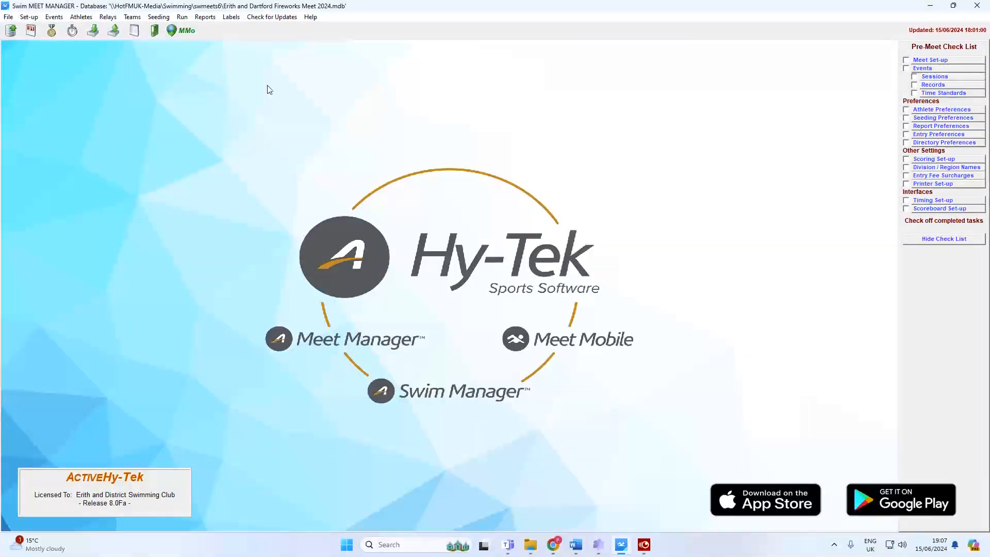
{"action": "left_click", "coordinate": [52, 16]}
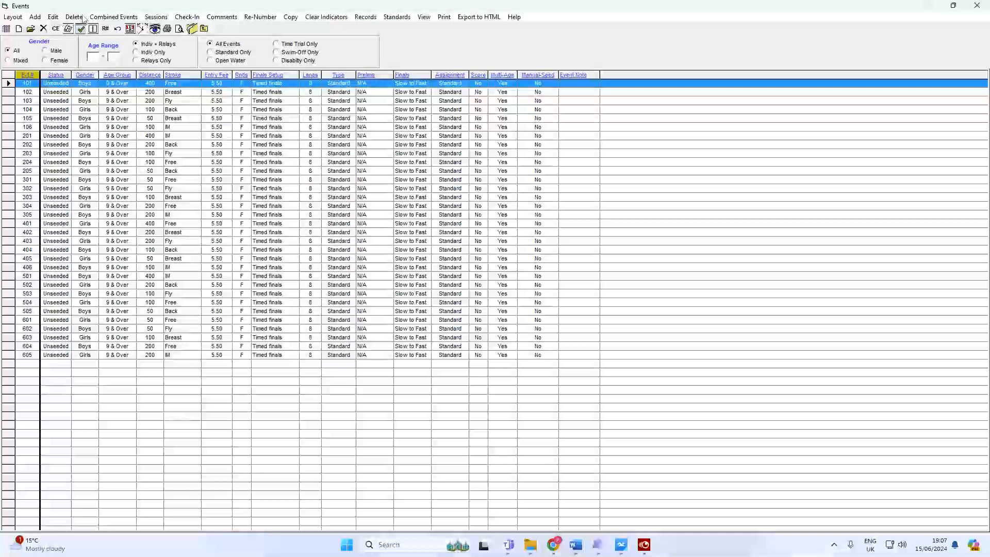
{"action": "double_click", "coordinate": [140, 85]}
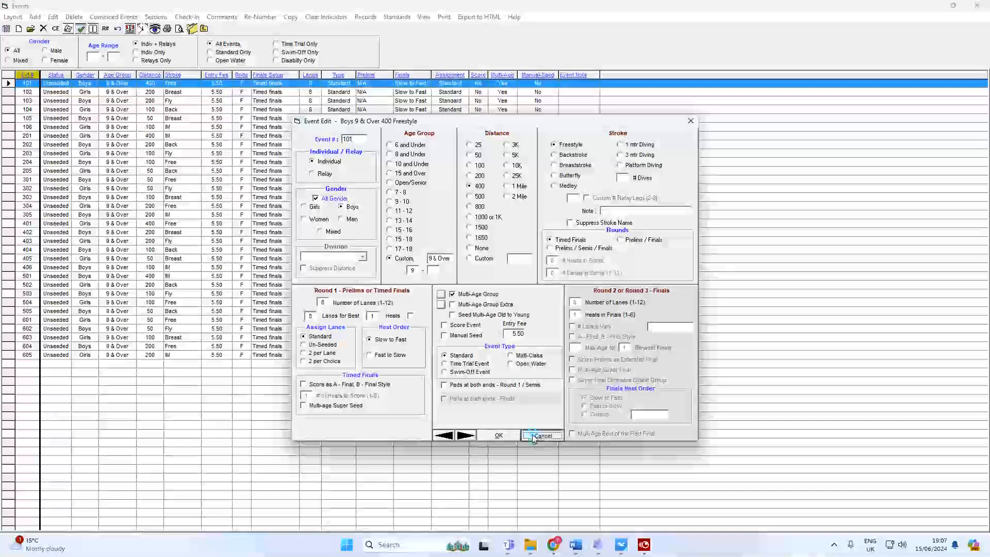
Close event 101 unchanged, cancel Re-Number, and show the six-session Sessions list.
{"action": "left_click", "coordinate": [499, 435]}
{"action": "left_click", "coordinate": [258, 17]}
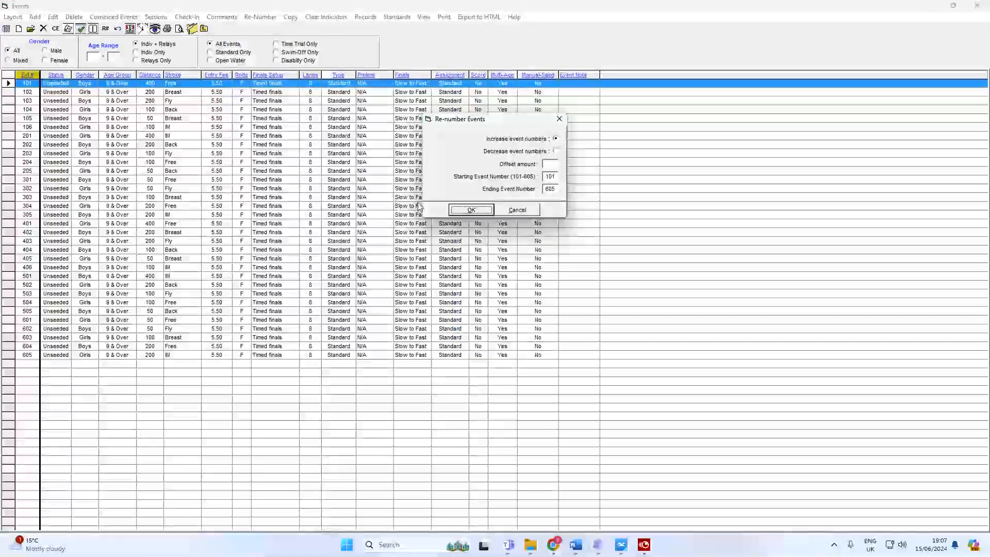
{"action": "left_click", "coordinate": [531, 212]}
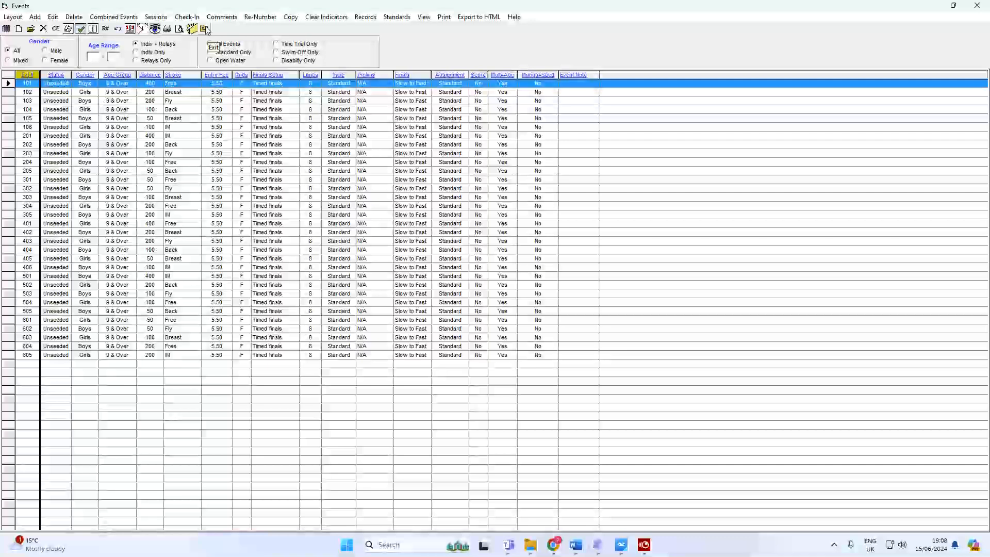
{"action": "left_click", "coordinate": [155, 16]}
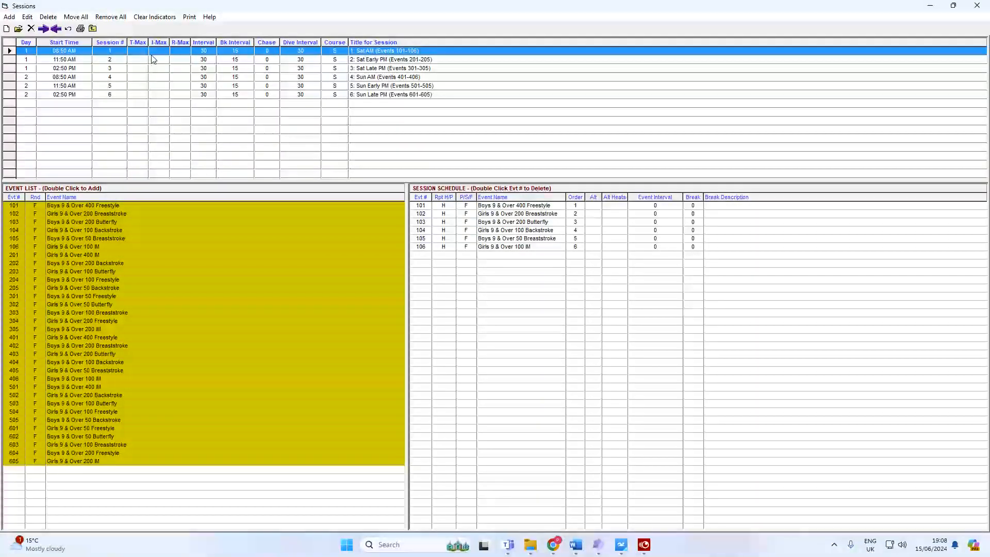
{"action": "left_click", "coordinate": [150, 60]}
{"action": "left_click", "coordinate": [154, 68]}
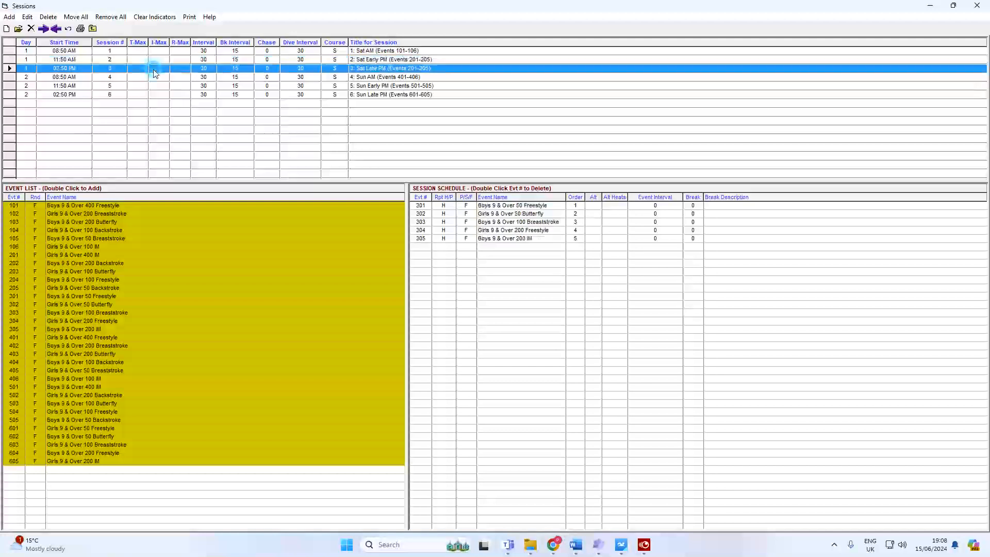
{"action": "left_click", "coordinate": [159, 77]}
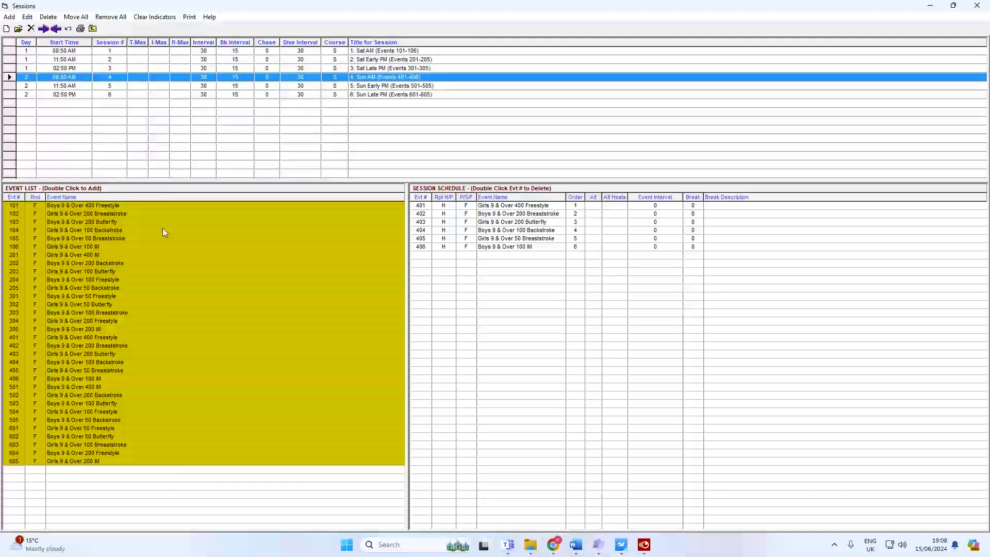
{"action": "left_click", "coordinate": [184, 85]}
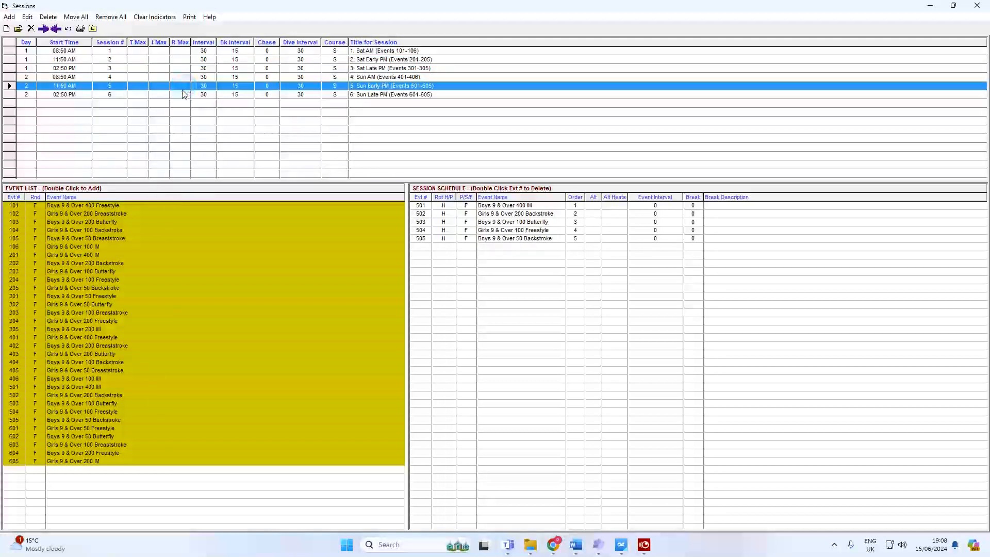
{"action": "left_click", "coordinate": [182, 95]}
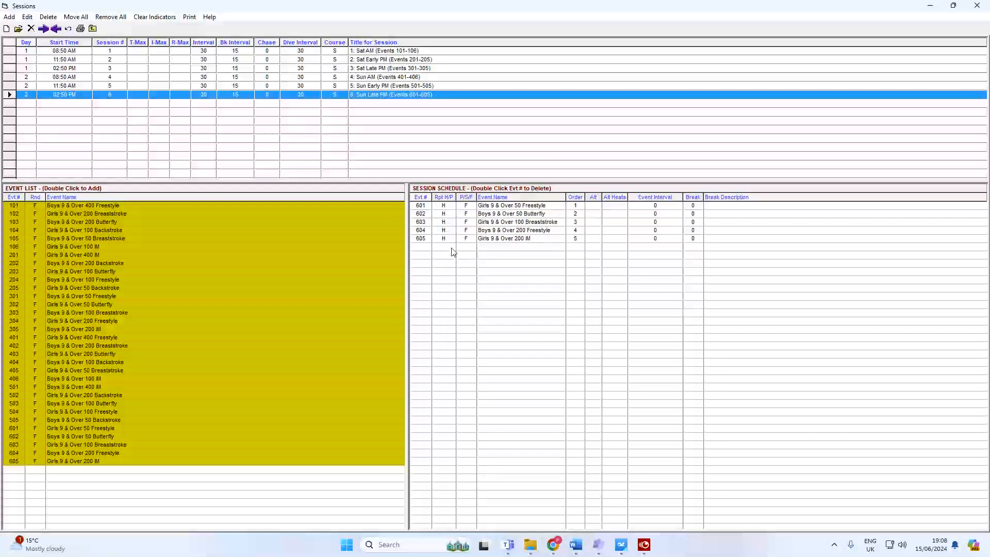
{"action": "left_click", "coordinate": [112, 52]}
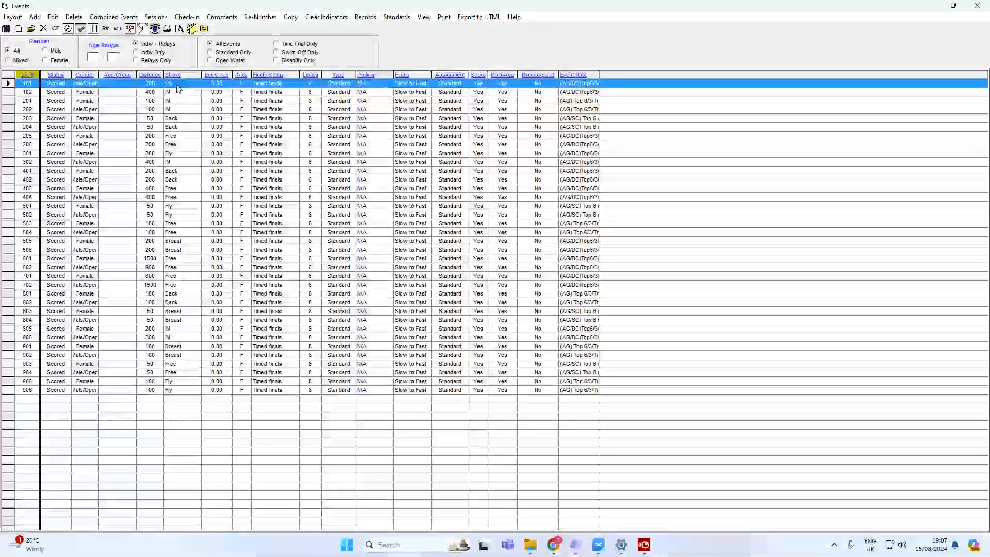
Review event 101's Multi-Age Group and Multi-Age Group Extra ranges without making changes.
{"action": "double_click", "coordinate": [177, 85]}
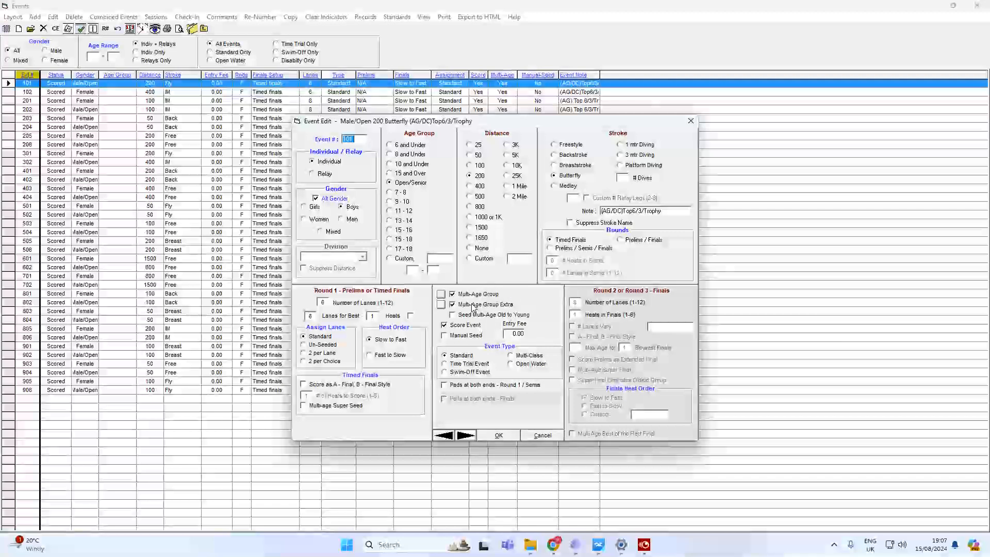
{"action": "left_click", "coordinate": [441, 295]}
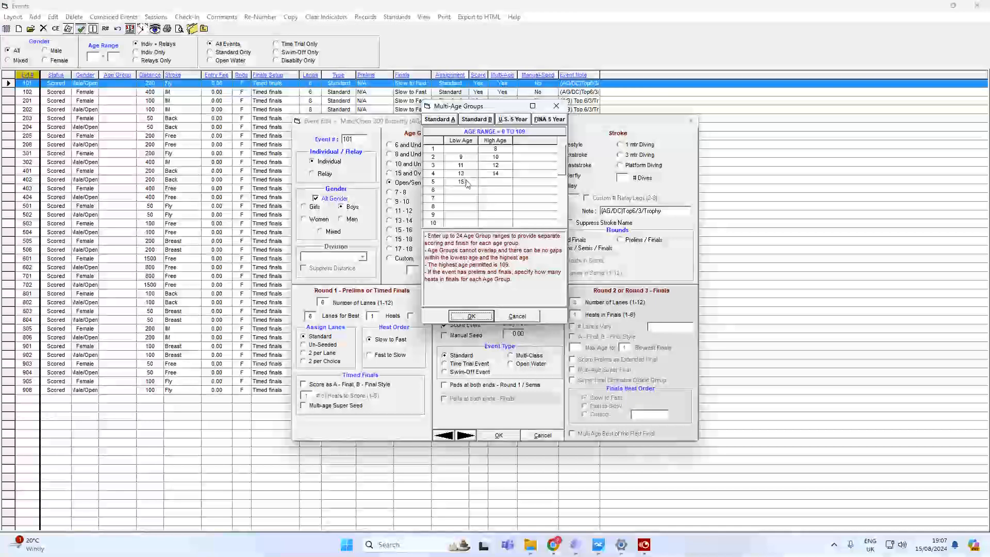
{"action": "left_click", "coordinate": [524, 320]}
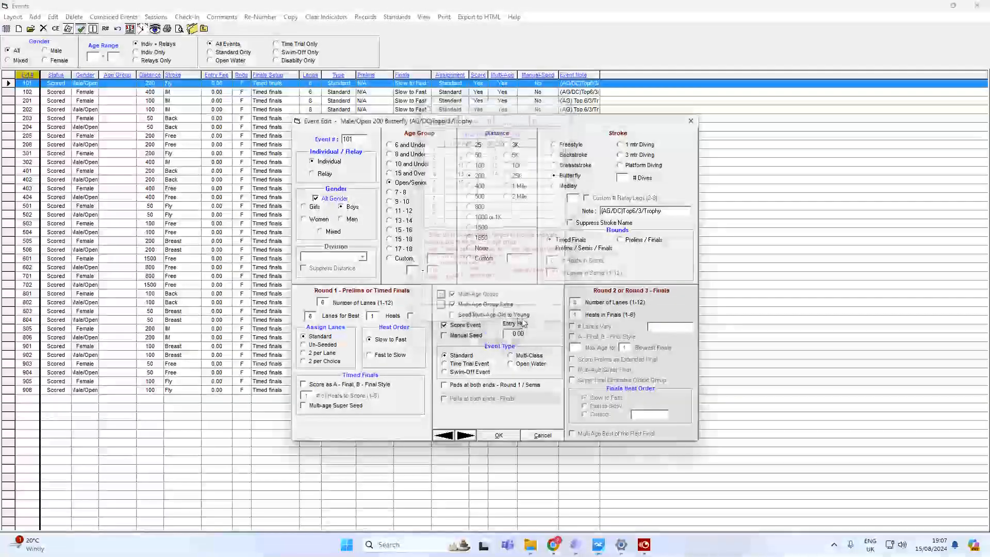
{"action": "left_click", "coordinate": [441, 306]}
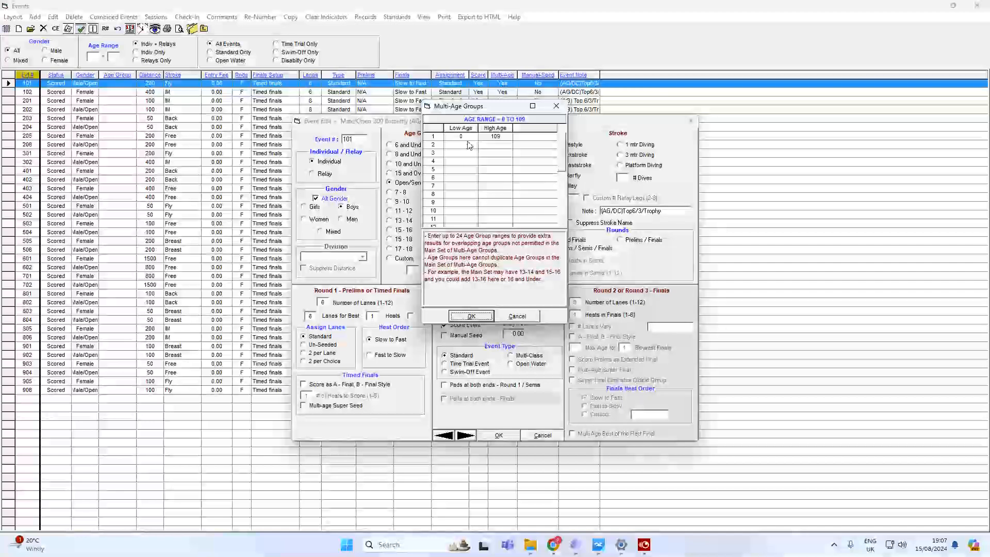
{"action": "left_click", "coordinate": [514, 317]}
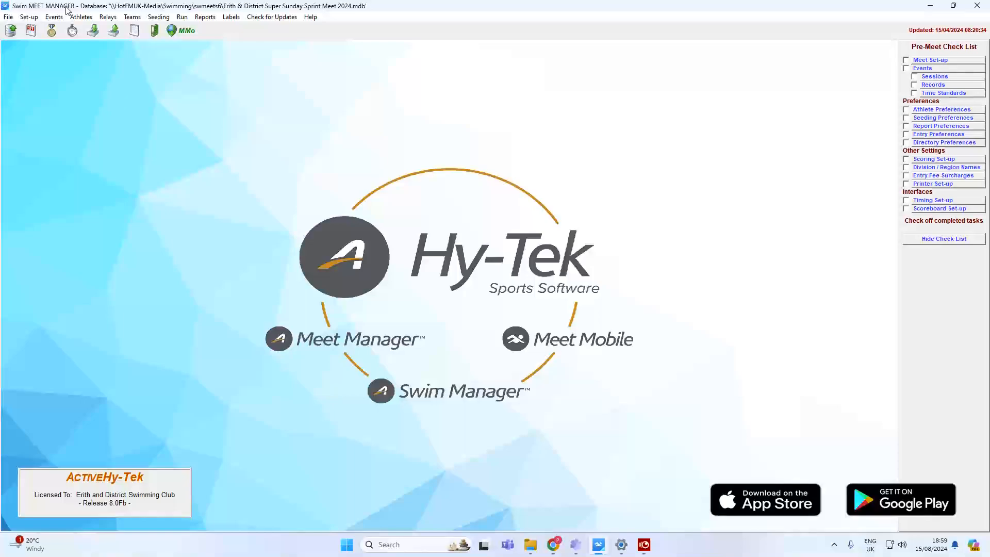
Open the Events list, then Combined Events showing quadathlons 1001–1015.
{"action": "left_click", "coordinate": [59, 19]}
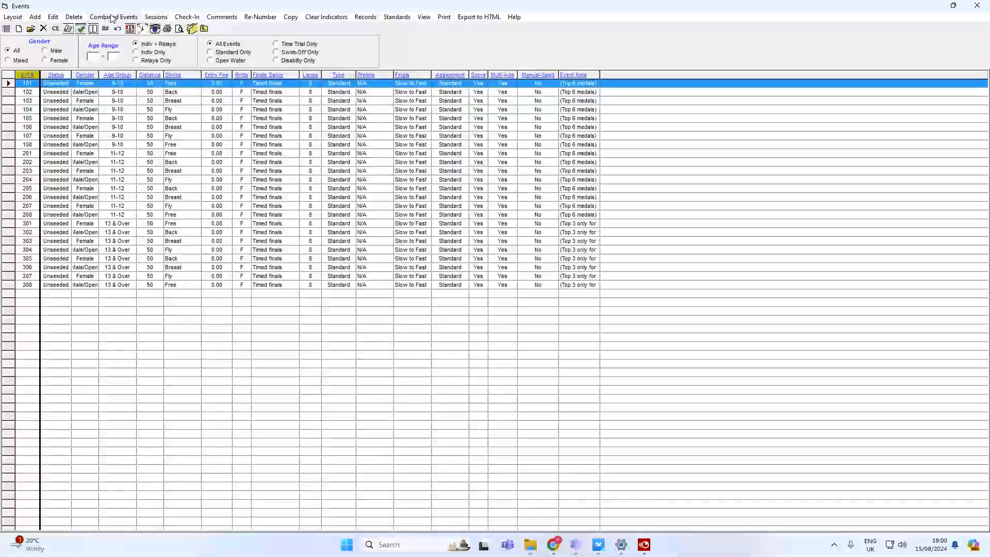
{"action": "left_click", "coordinate": [113, 17]}
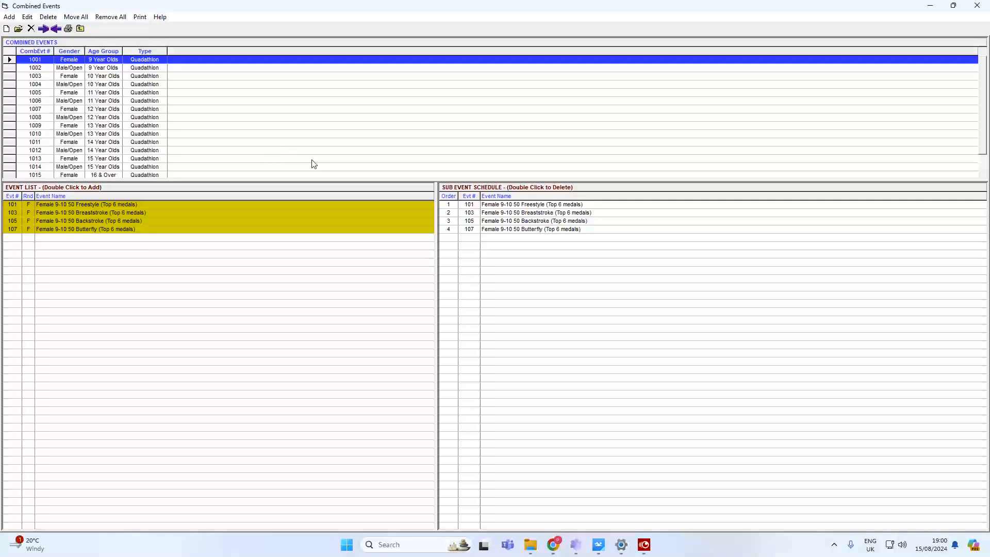
Check the sub-events of combined events 1002 through 1016, then close Combined Events.
{"action": "left_click", "coordinate": [124, 69]}
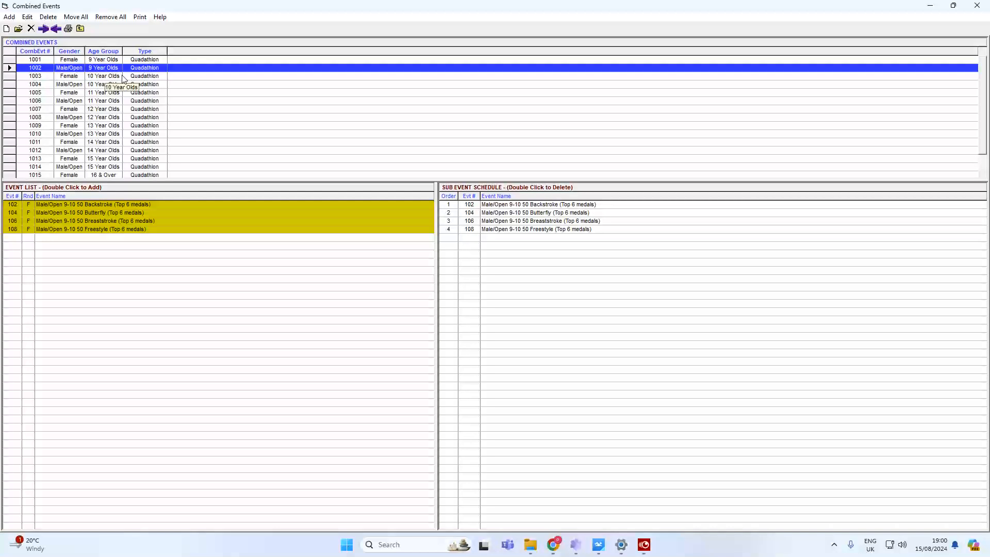
{"action": "left_click", "coordinate": [124, 77]}
{"action": "left_click", "coordinate": [124, 85]}
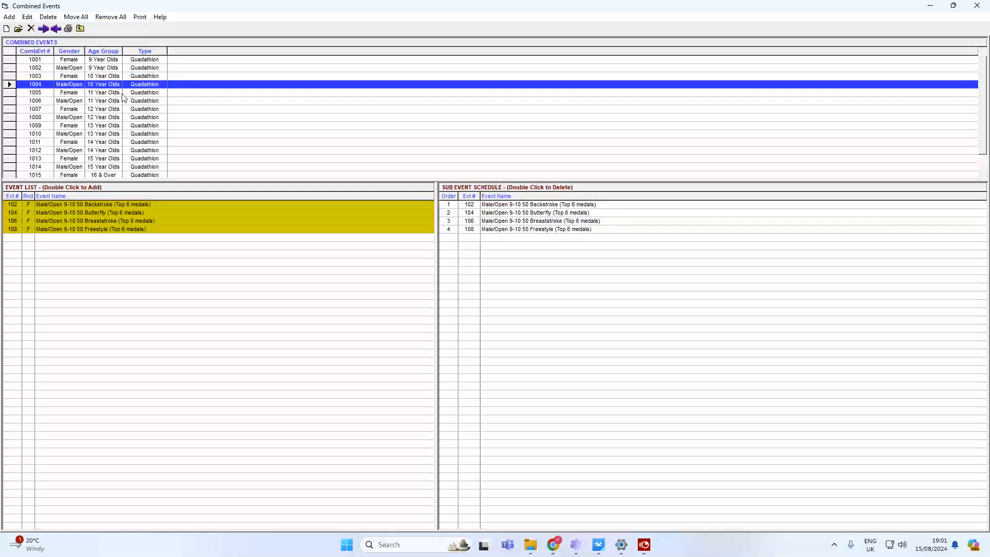
{"action": "left_click", "coordinate": [124, 93]}
{"action": "left_click", "coordinate": [126, 101]}
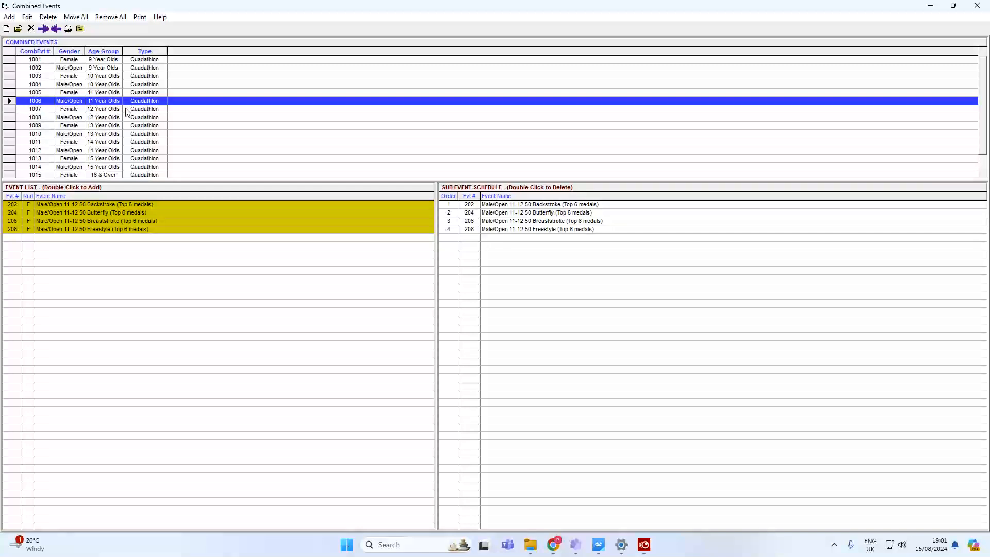
{"action": "left_click", "coordinate": [126, 110]}
{"action": "left_click", "coordinate": [127, 118]}
{"action": "left_click", "coordinate": [127, 126]}
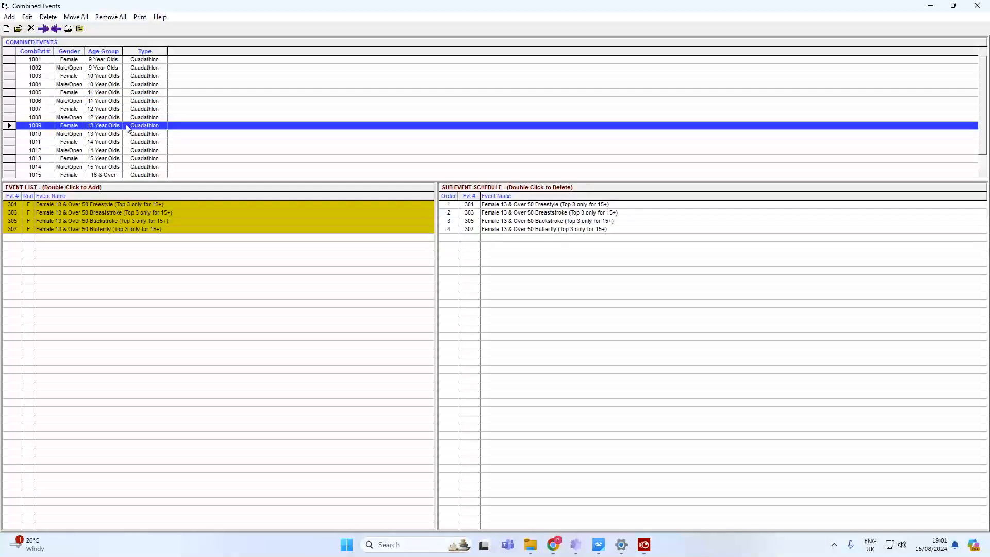
{"action": "left_click", "coordinate": [128, 134]}
{"action": "left_click", "coordinate": [128, 142]}
{"action": "left_click", "coordinate": [129, 151]}
{"action": "left_click", "coordinate": [128, 160]}
{"action": "left_click", "coordinate": [127, 167]}
{"action": "left_click", "coordinate": [124, 175]}
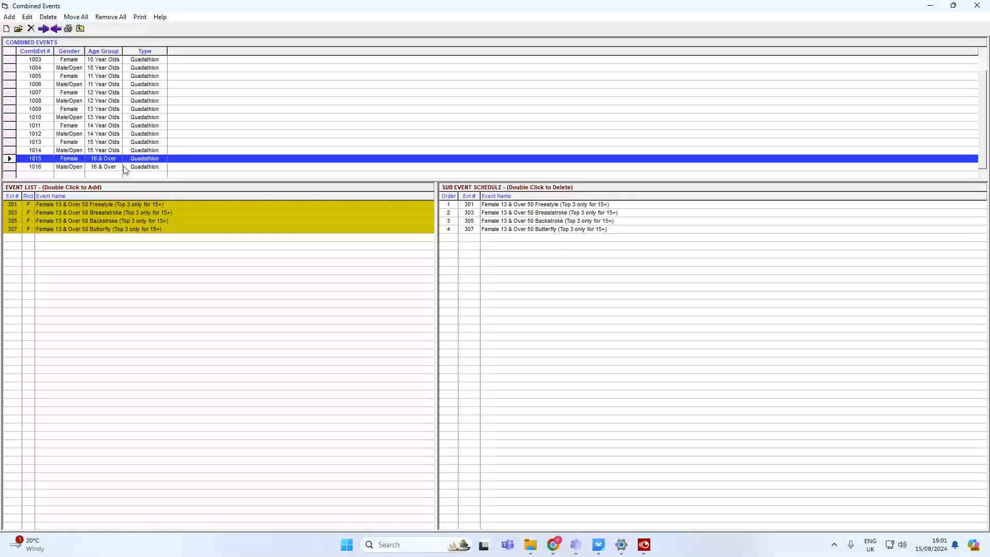
{"action": "left_click", "coordinate": [124, 167]}
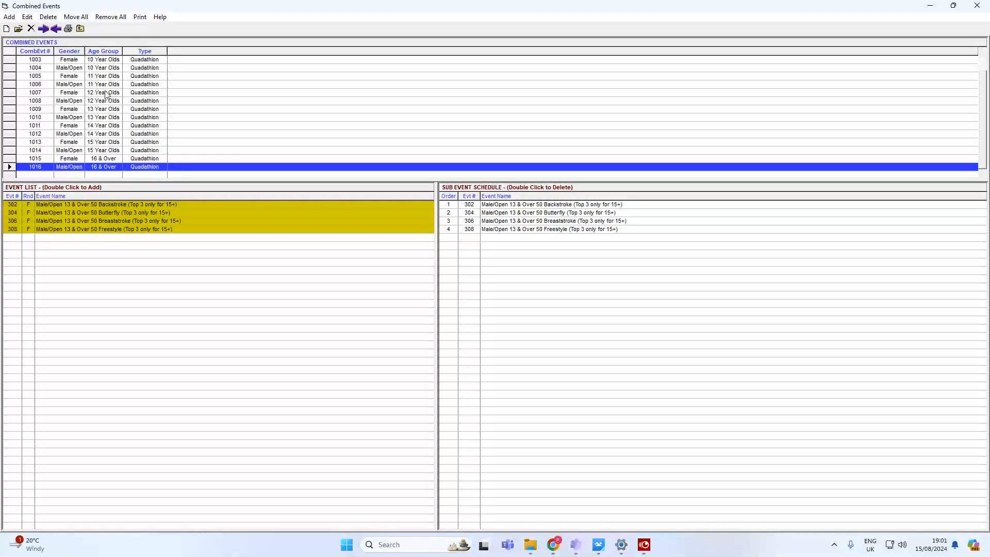
{"action": "left_click", "coordinate": [81, 29]}
{"action": "left_click", "coordinate": [30, 18]}
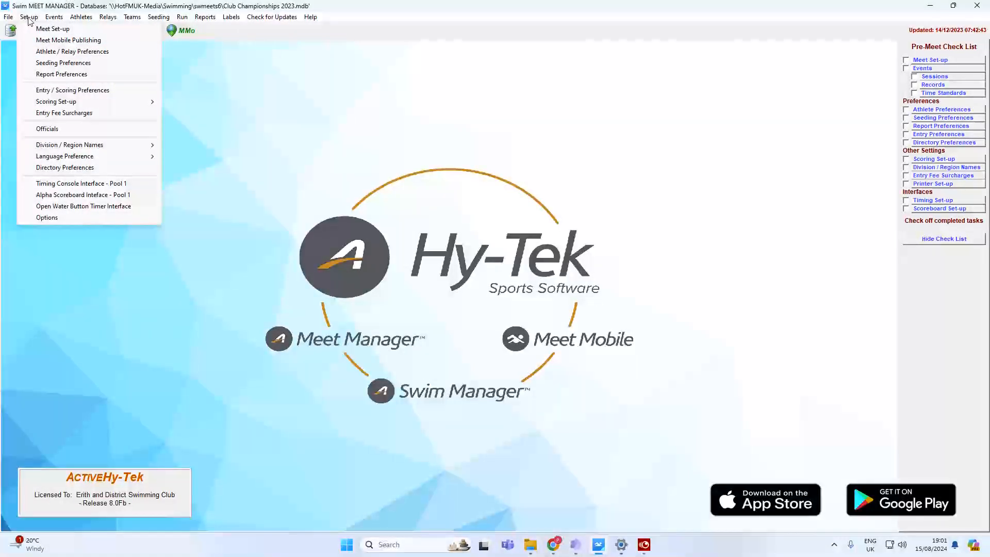
Step through combined events 1001 to 1011, ending on the Female Pentathlon, to compare their sub-events.
{"action": "left_click", "coordinate": [54, 17]}
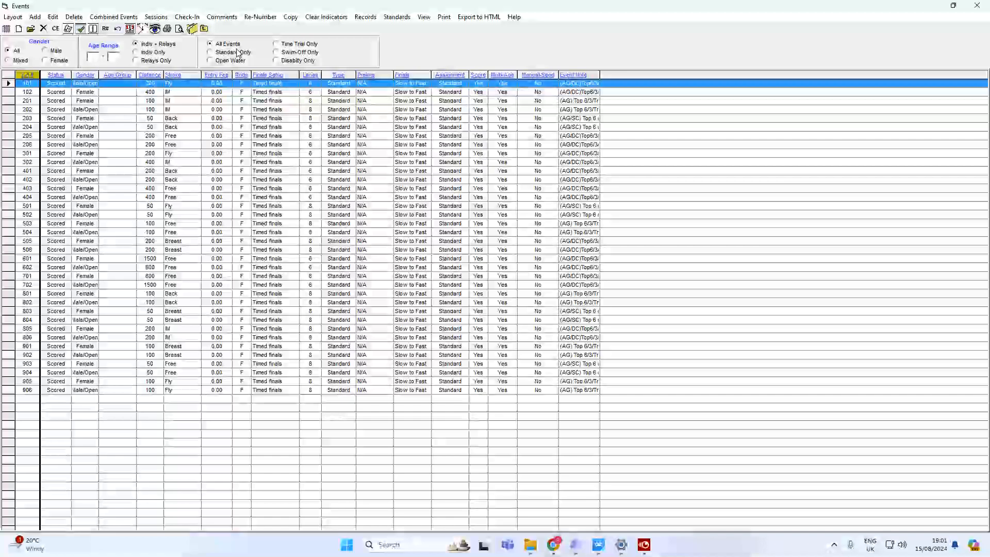
{"action": "left_click", "coordinate": [114, 17]}
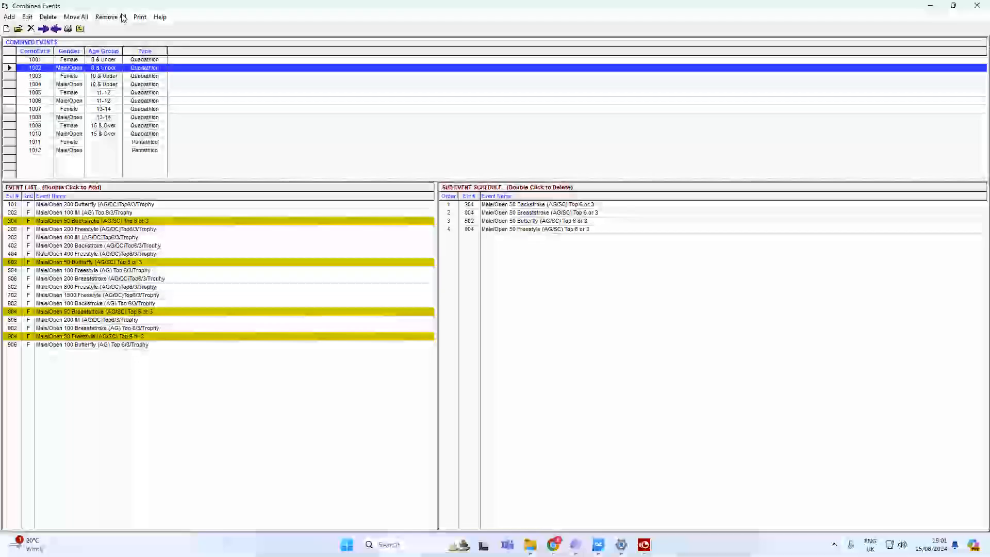
{"action": "left_click", "coordinate": [133, 60]}
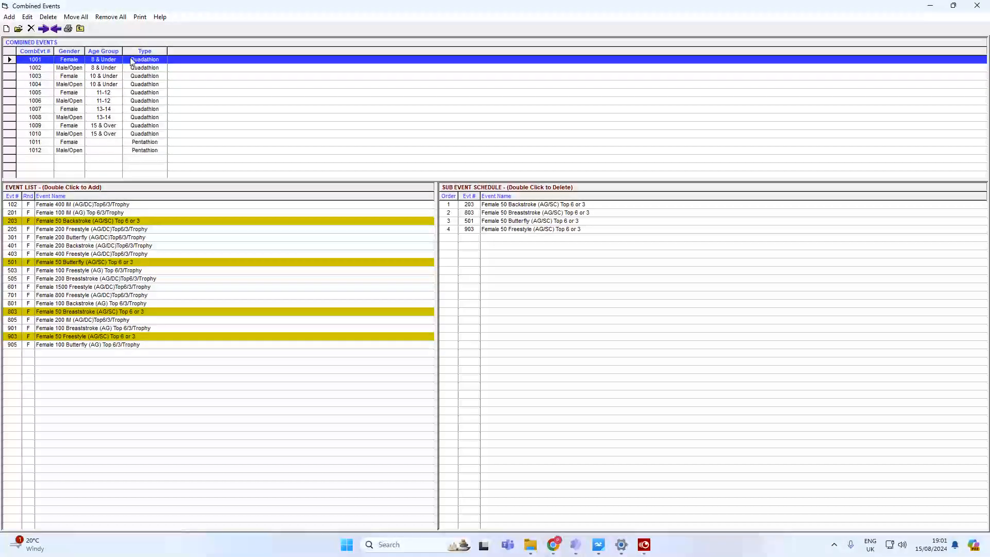
{"action": "left_click", "coordinate": [134, 68]}
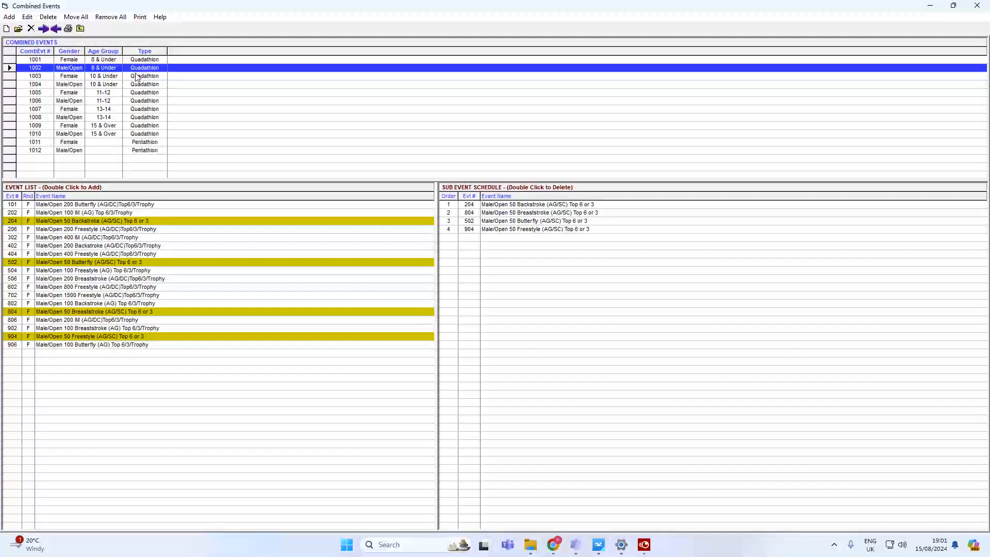
{"action": "left_click", "coordinate": [137, 78]}
{"action": "left_click", "coordinate": [137, 85]}
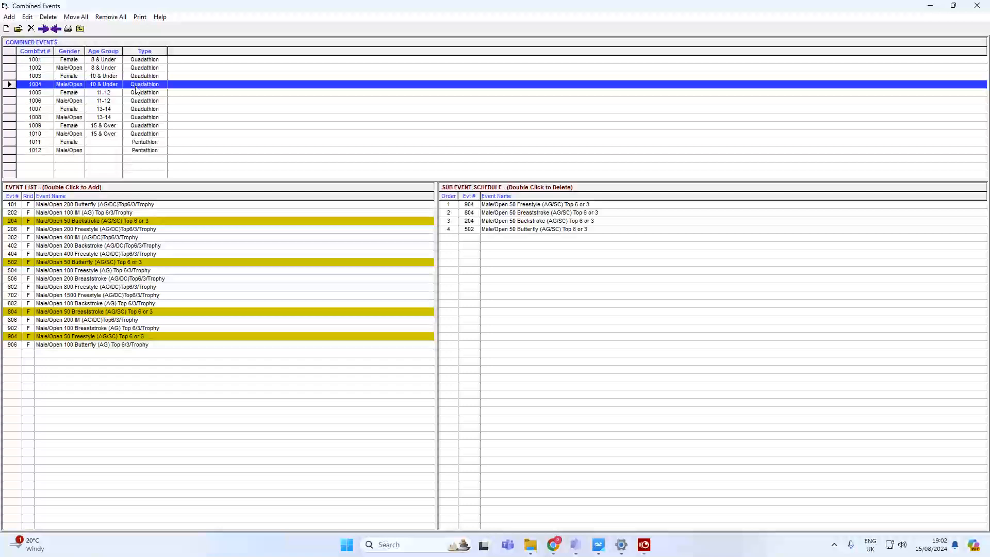
{"action": "left_click", "coordinate": [138, 93]}
{"action": "left_click", "coordinate": [137, 101]}
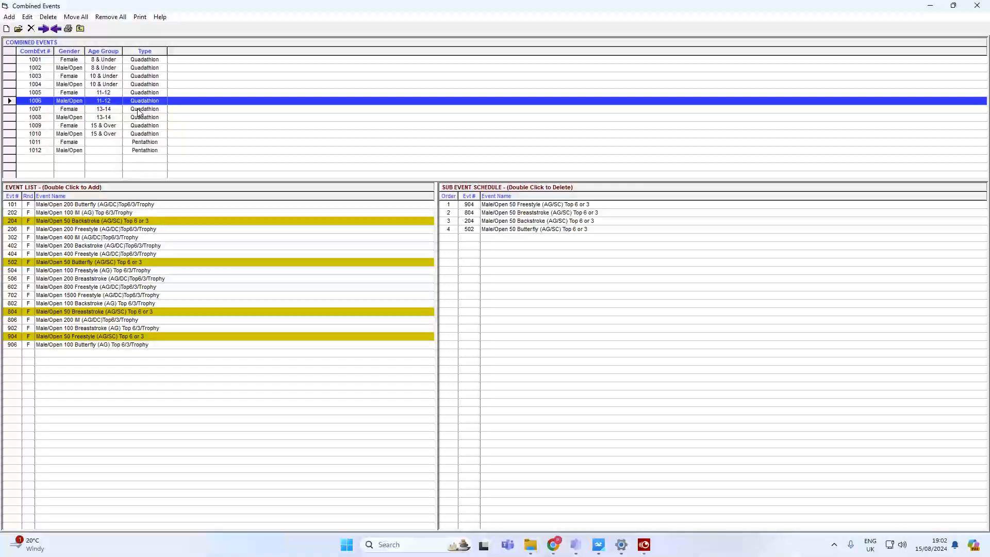
{"action": "left_click", "coordinate": [138, 110]}
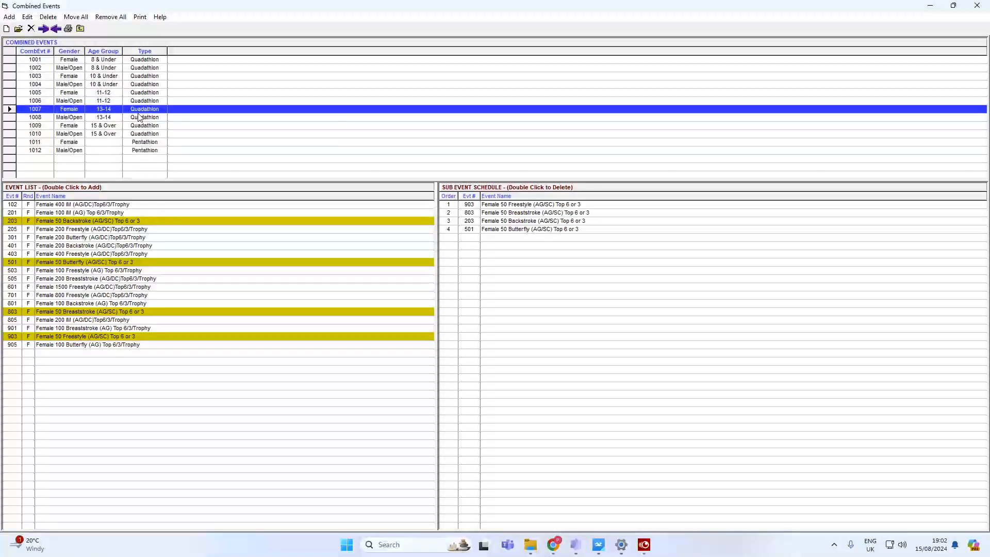
{"action": "left_click", "coordinate": [139, 125]}
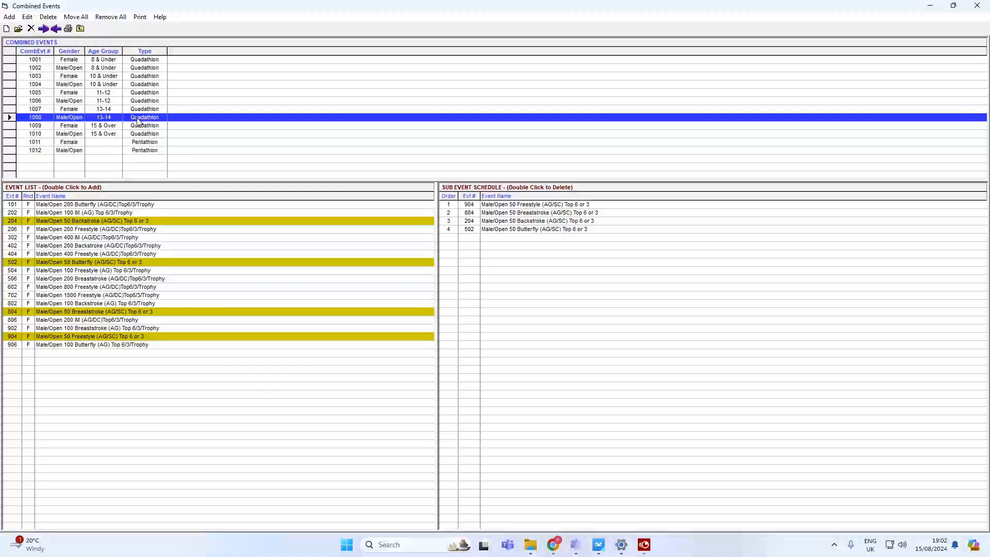
{"action": "left_click", "coordinate": [144, 142]}
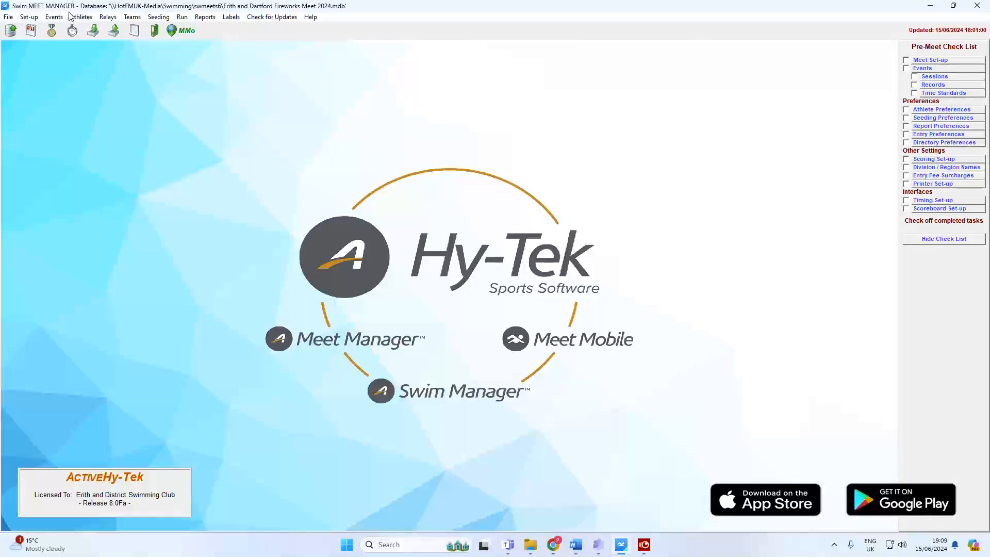
After checking the event list, enter 6 as the new non-Time Trial individual entry fee in Options.
{"action": "left_click", "coordinate": [54, 17]}
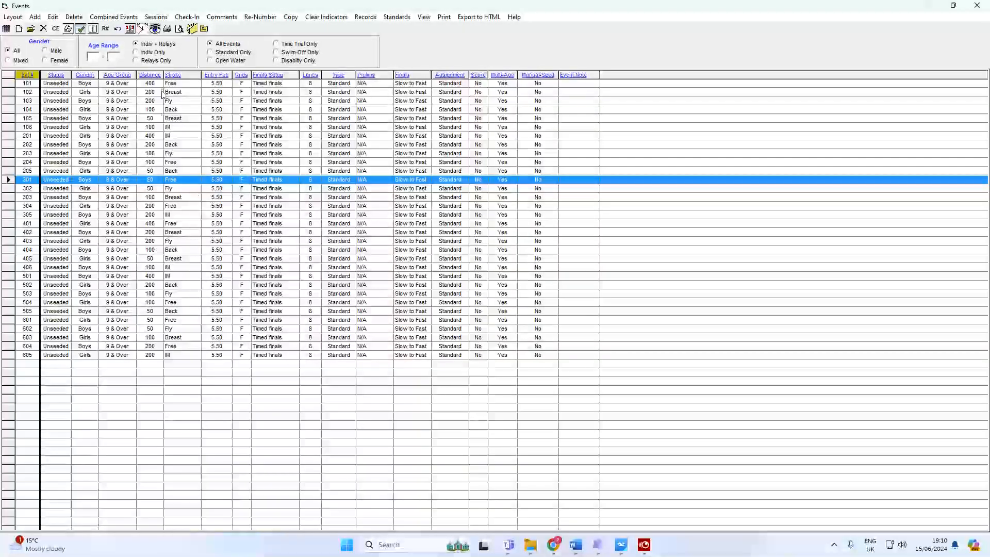
{"action": "left_click", "coordinate": [204, 29]}
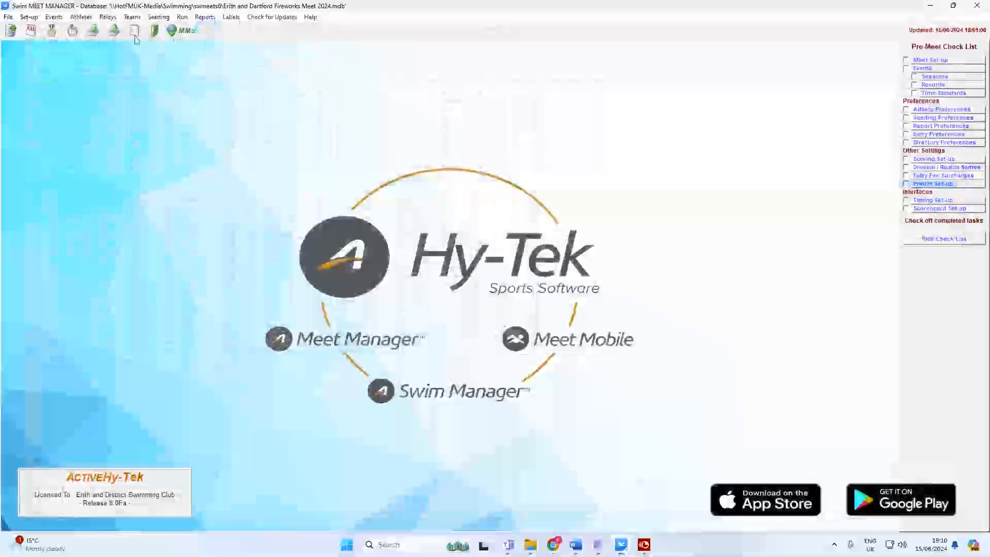
{"action": "left_click", "coordinate": [30, 17]}
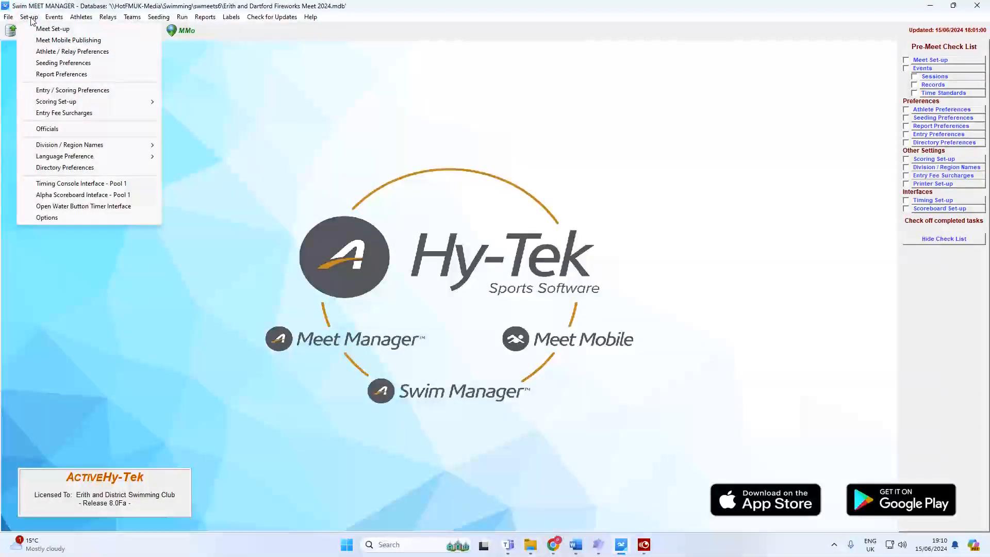
{"action": "left_click", "coordinate": [50, 218]}
{"action": "double_click", "coordinate": [558, 164]}
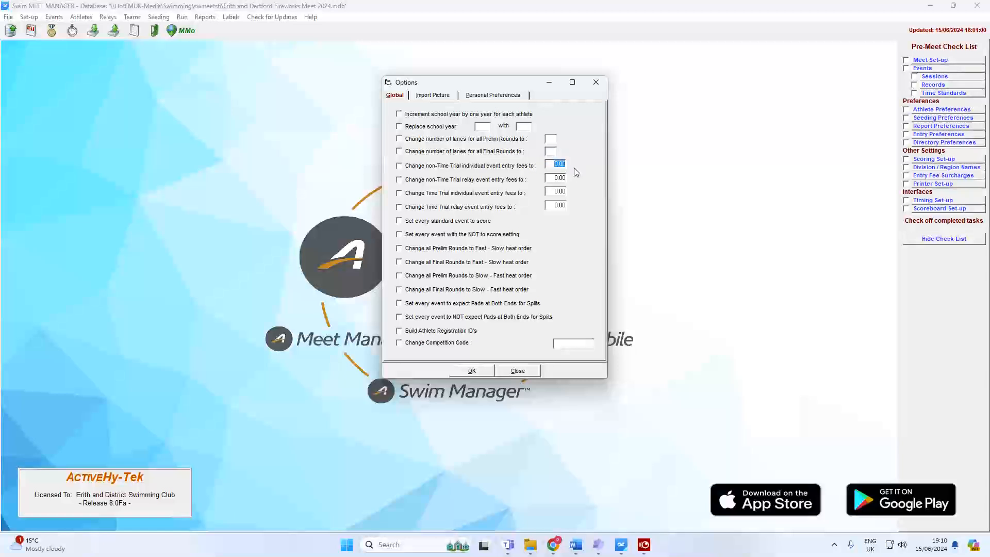
{"action": "type", "text": "6"}
{"action": "left_click", "coordinate": [419, 165]}
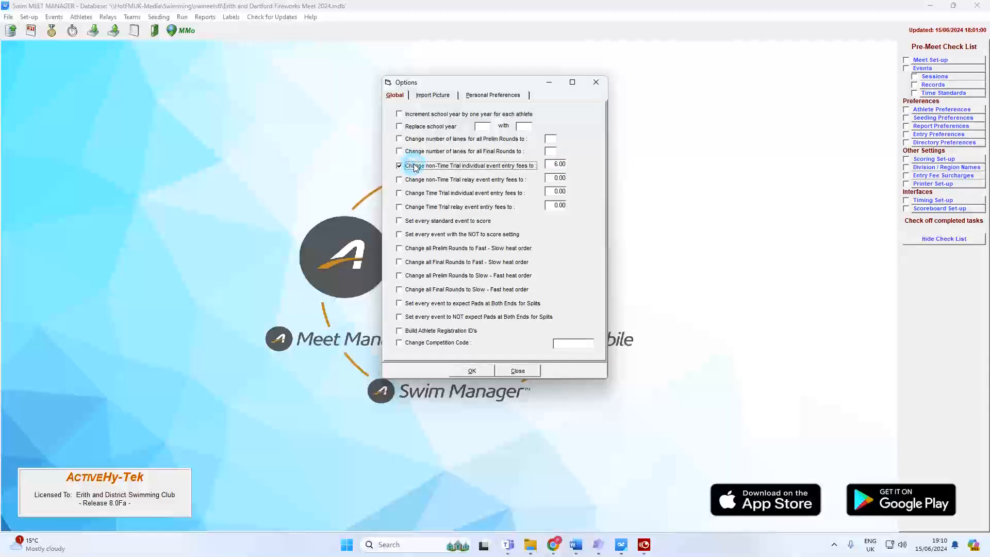
Apply and confirm the 6.00 individual fee change, then reopen the event list to verify it.
{"action": "left_click", "coordinate": [479, 371]}
{"action": "left_click", "coordinate": [534, 311]}
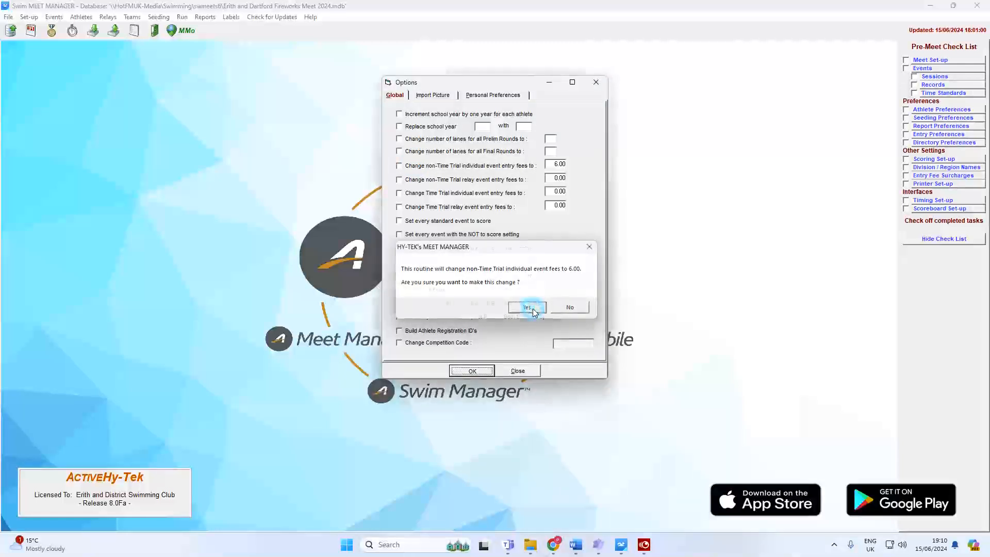
{"action": "left_click", "coordinate": [573, 309]}
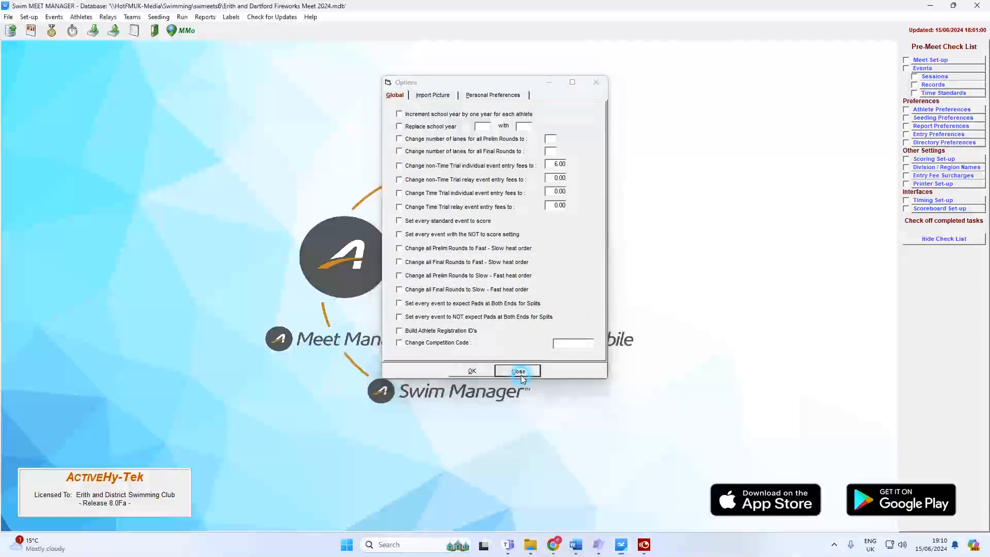
{"action": "left_click", "coordinate": [518, 370]}
{"action": "left_click", "coordinate": [53, 17]}
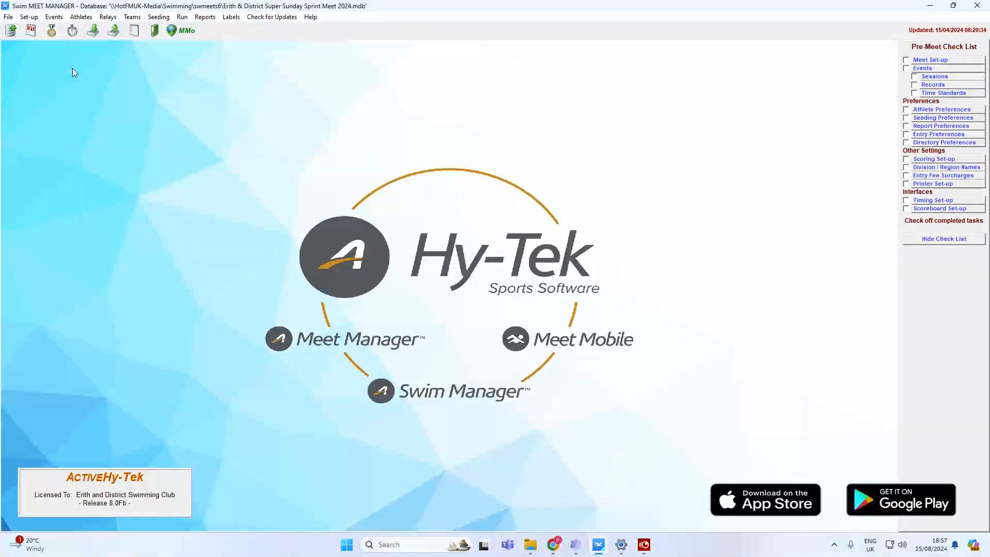
Bring up the Set-up menu to reach Entry Fee Surcharges.
{"action": "left_click", "coordinate": [30, 17]}
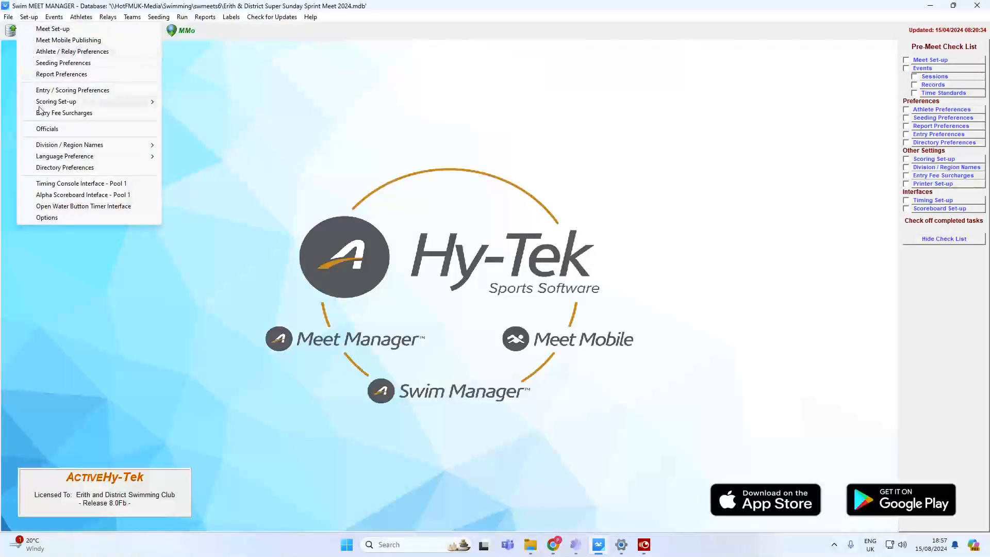
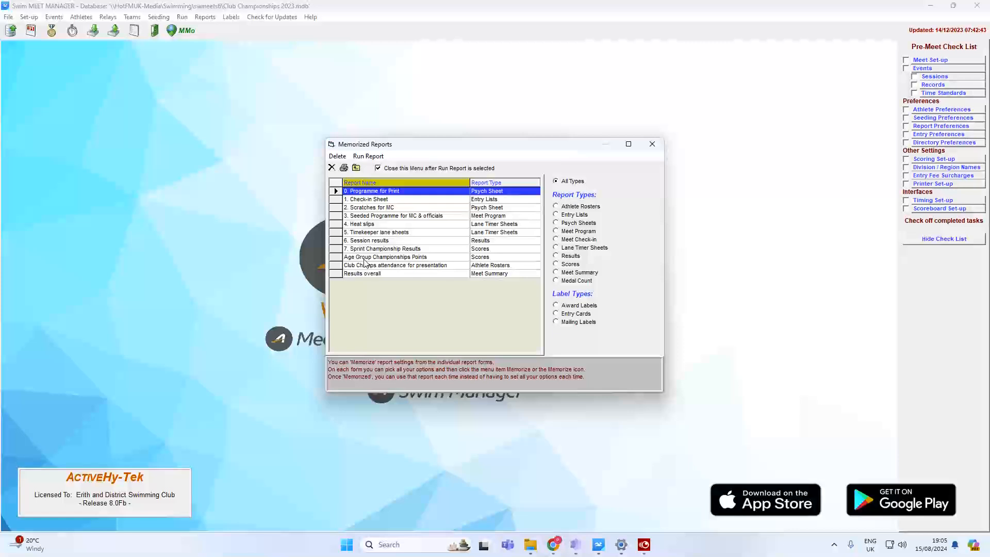
Run the Age Group Championships Points scores report with events 201 and 503 ticked.
{"action": "left_click", "coordinate": [364, 258]}
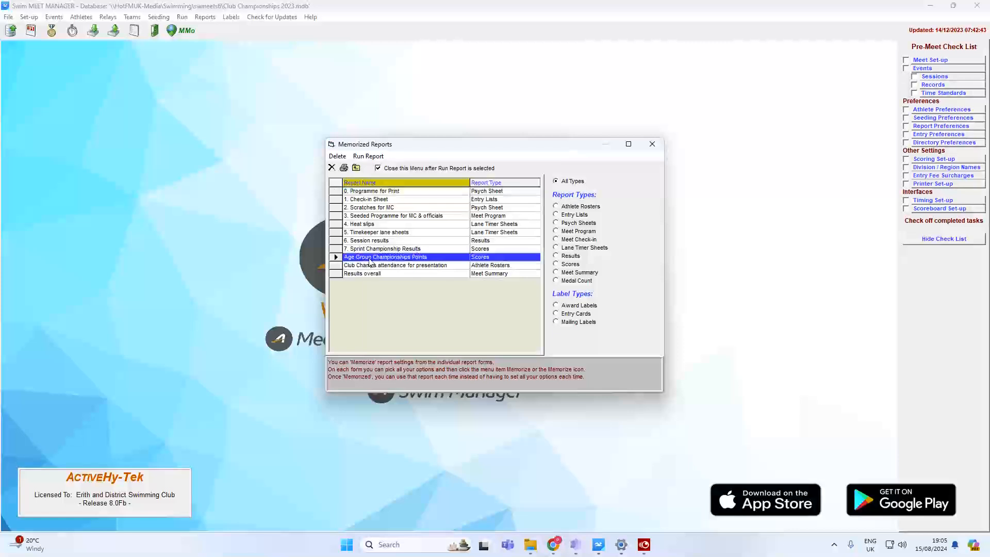
{"action": "left_click", "coordinate": [369, 157]}
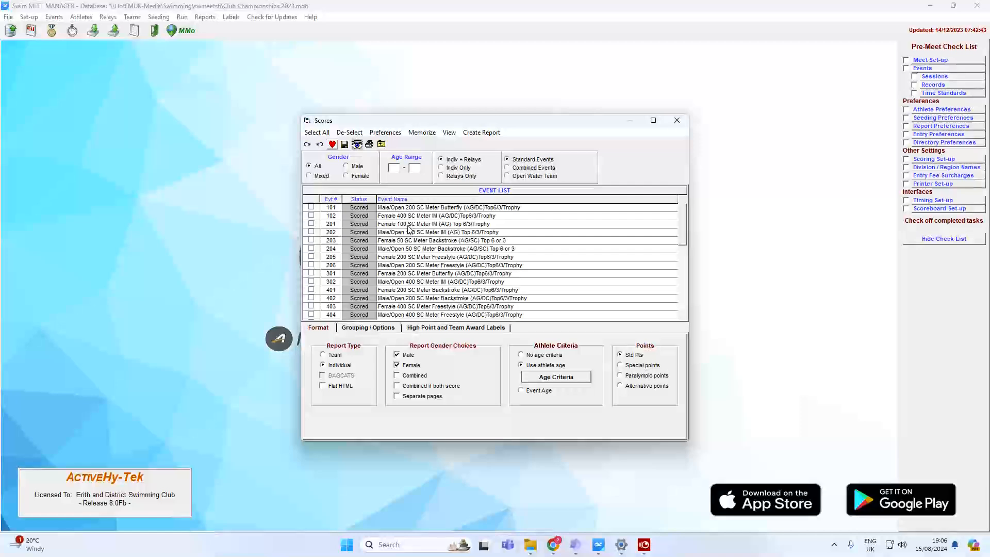
{"action": "left_click", "coordinate": [408, 226]}
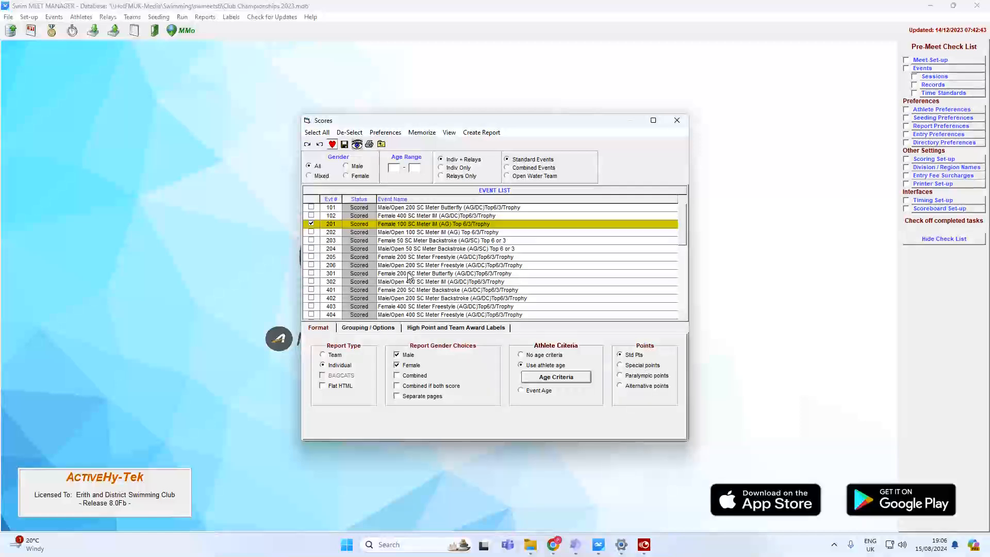
{"action": "scroll", "coordinate": [417, 281], "scroll_direction": "down", "scroll_amount": 1}
{"action": "scroll", "coordinate": [416, 273], "scroll_direction": "down", "scroll_amount": 3}
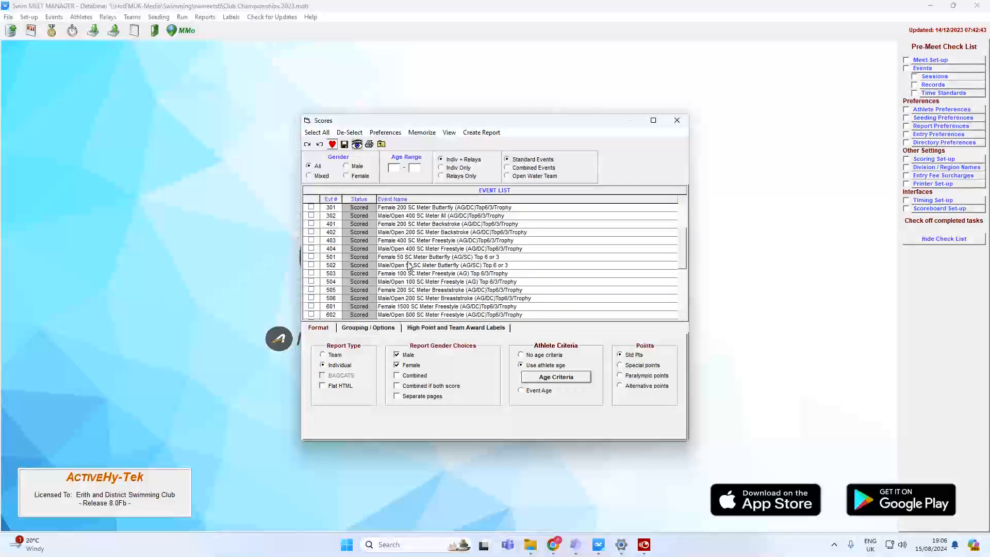
{"action": "scroll", "coordinate": [413, 278], "scroll_direction": "up", "scroll_amount": 3}
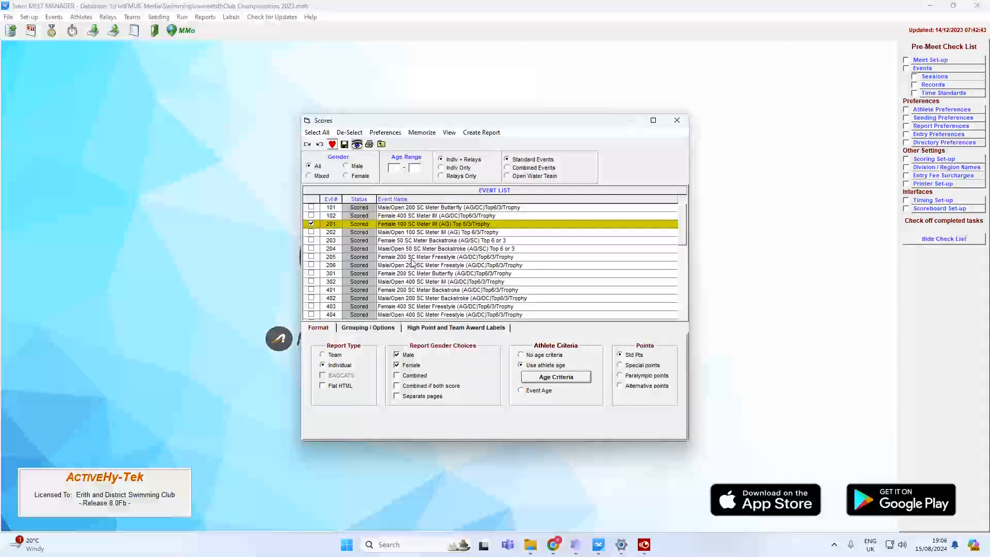
{"action": "scroll", "coordinate": [420, 307], "scroll_direction": "down", "scroll_amount": 3}
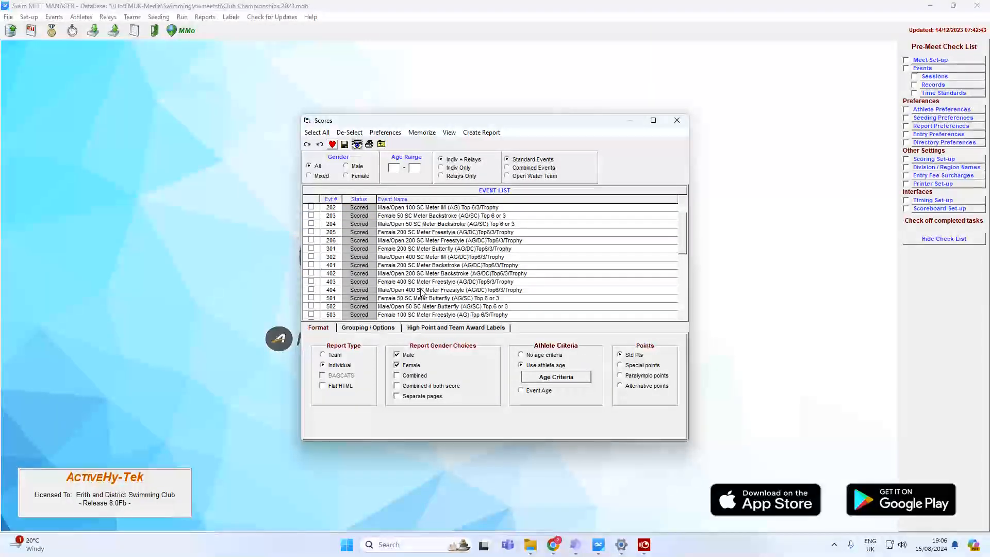
{"action": "left_click", "coordinate": [415, 307]}
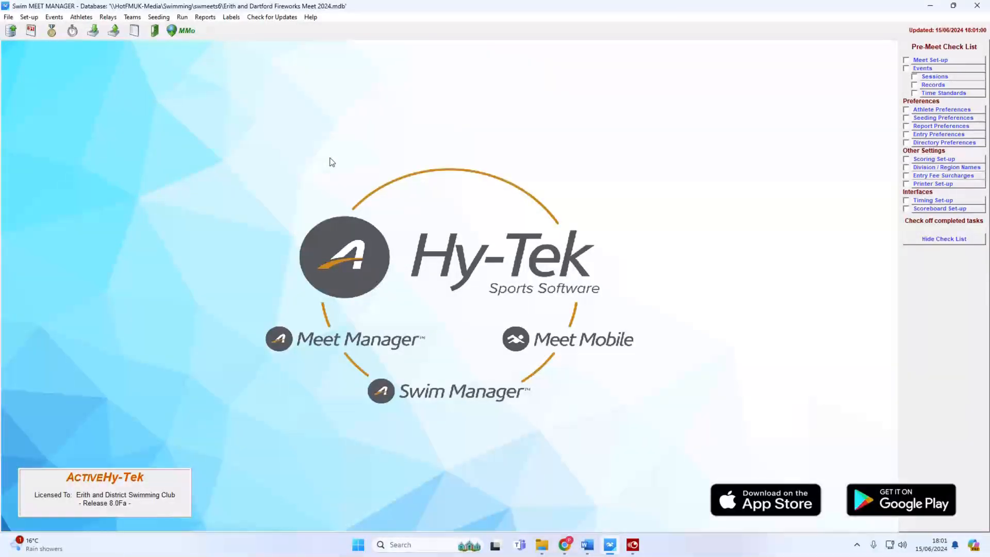
Export Events for TM to Documents with SCM-only qualifying times and LCM/yards convertible to SCM.
{"action": "left_click", "coordinate": [9, 18]}
{"action": "mouse_move", "coordinate": [93, 140]}
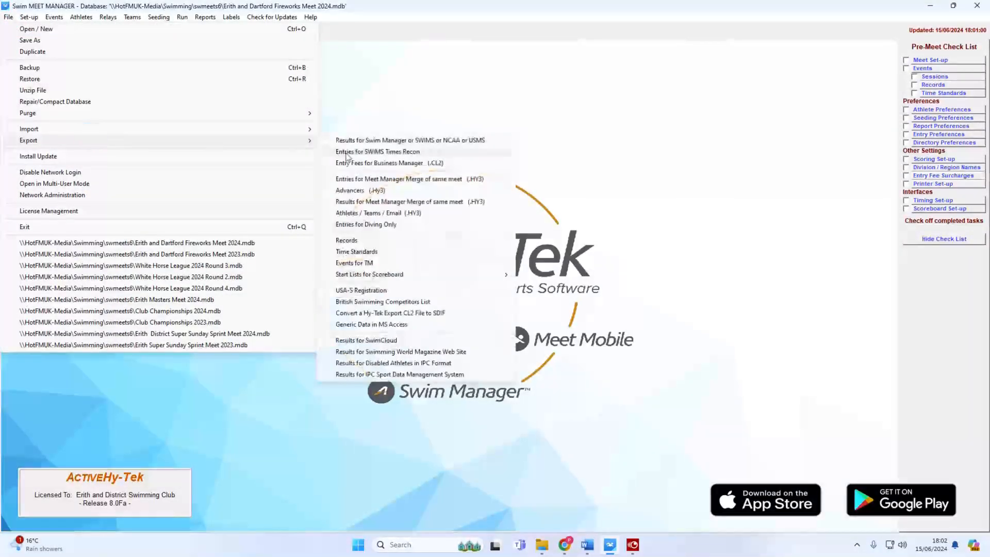
{"action": "left_click", "coordinate": [375, 253]}
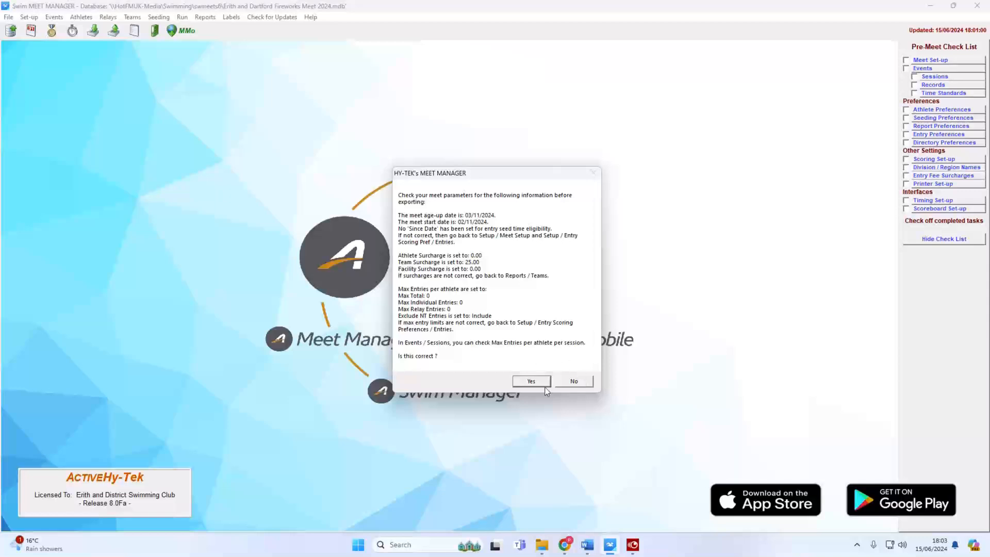
{"action": "left_click", "coordinate": [532, 382]}
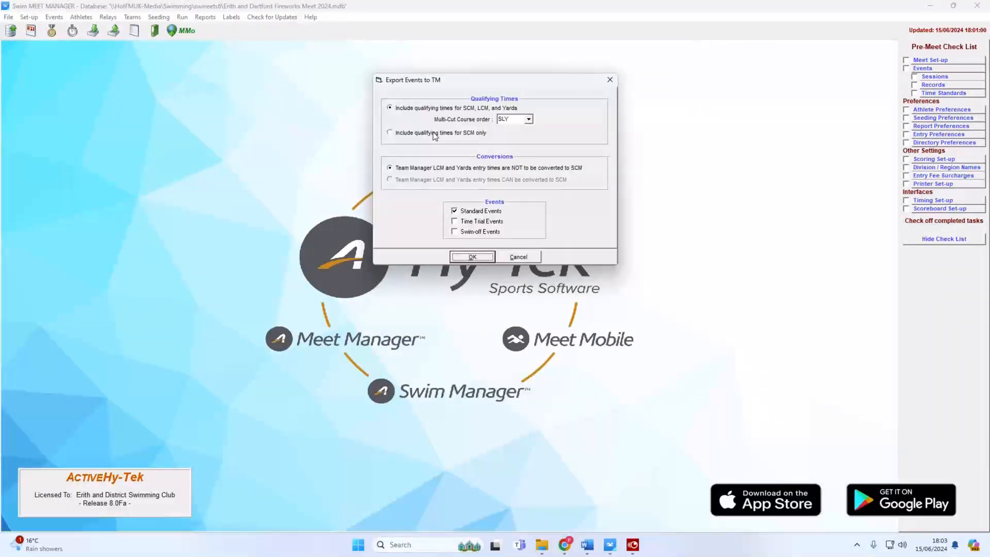
{"action": "left_click", "coordinate": [434, 135]}
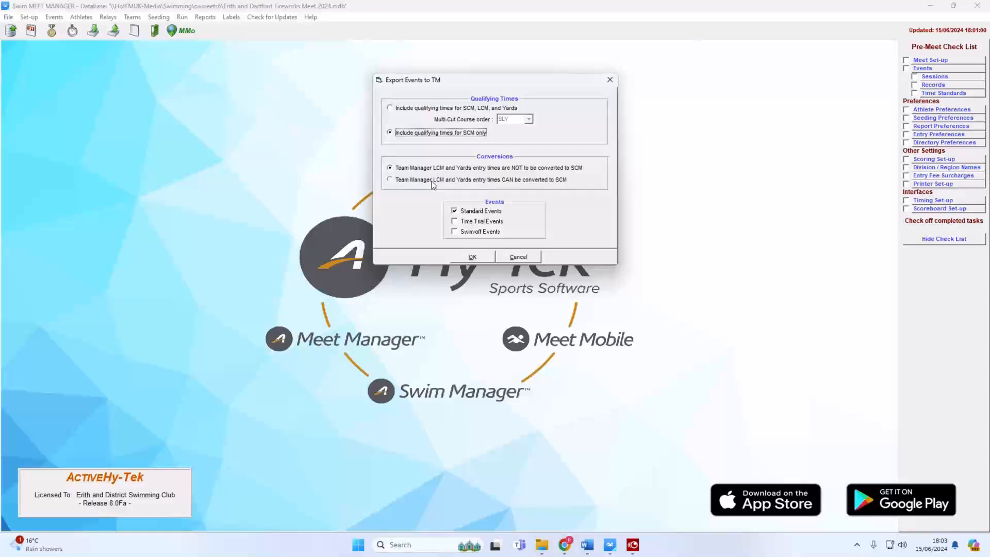
{"action": "left_click", "coordinate": [432, 183]}
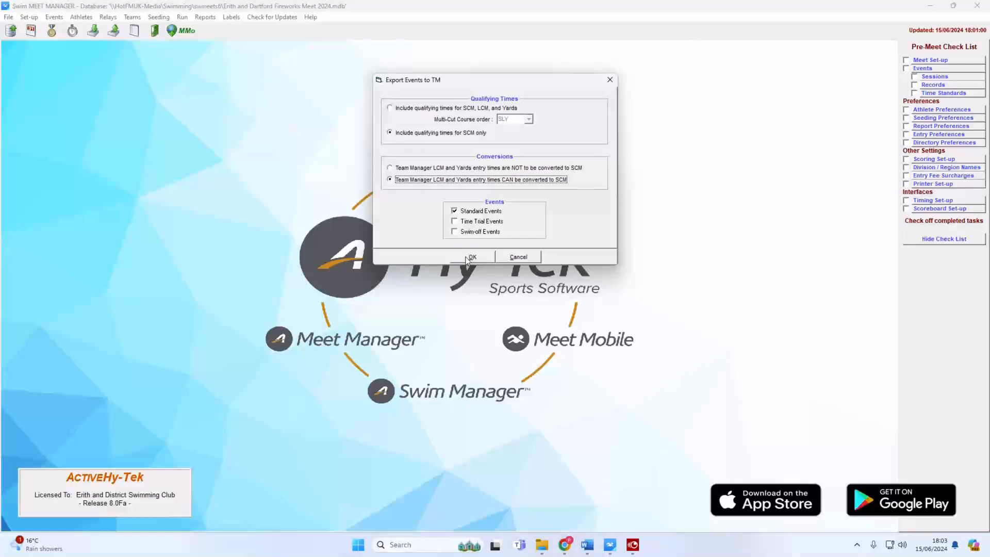
{"action": "left_click", "coordinate": [468, 258]}
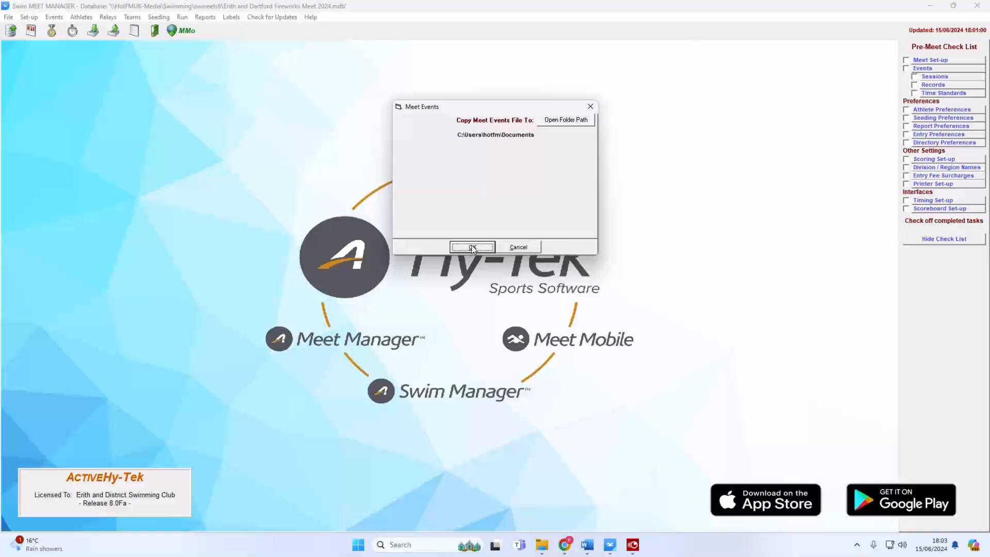
{"action": "left_click", "coordinate": [472, 247]}
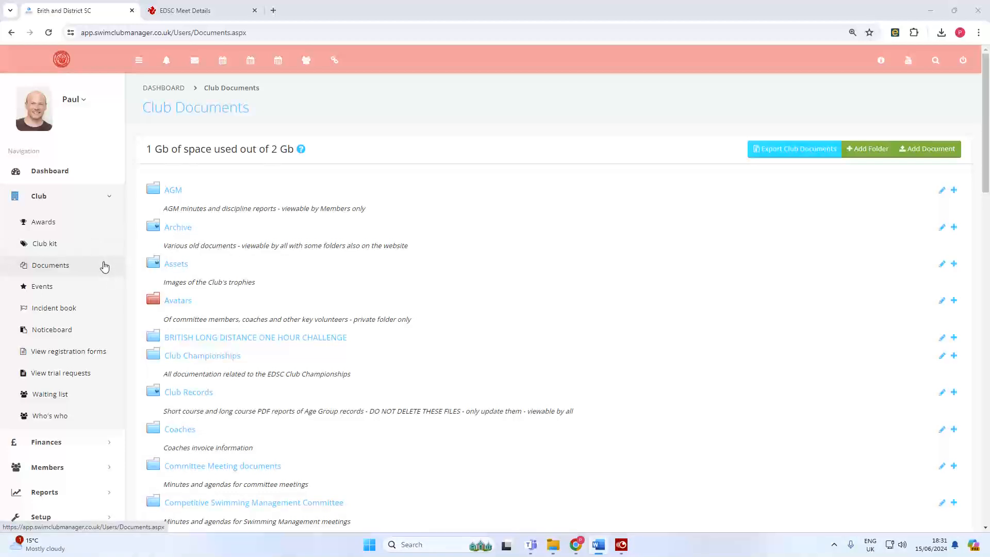
Open Meets > Entry Resources and review the Dartford Fireworks events zip's document details.
{"action": "scroll", "coordinate": [132, 354], "scroll_direction": "down", "scroll_amount": 10}
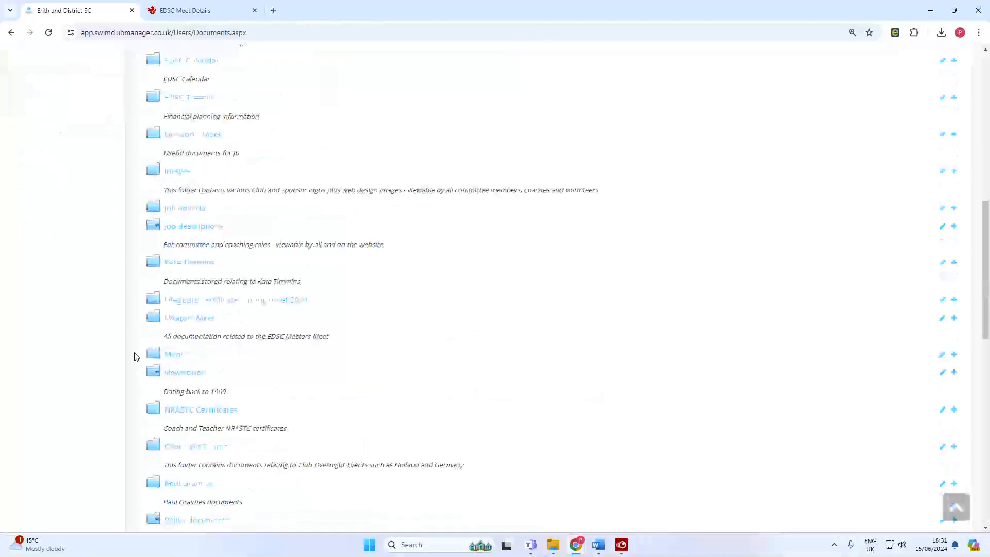
{"action": "left_click", "coordinate": [150, 355]}
{"action": "scroll", "coordinate": [147, 355], "scroll_direction": "down", "scroll_amount": 4}
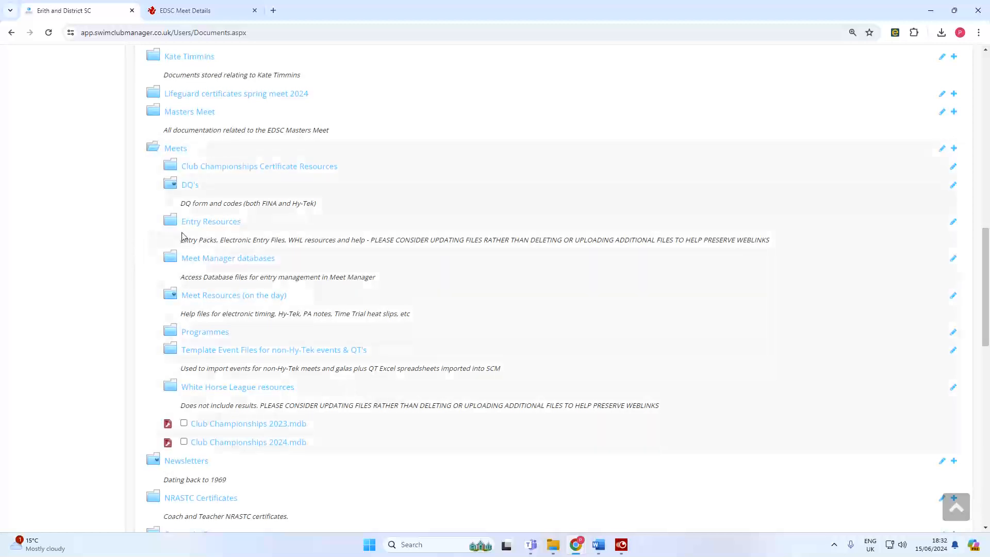
{"action": "left_click", "coordinate": [199, 224]}
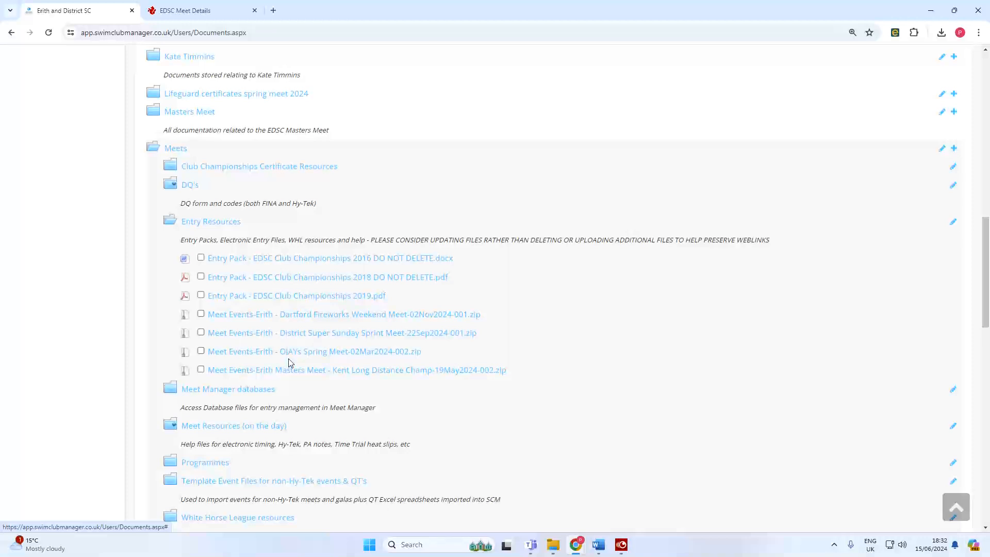
{"action": "left_click", "coordinate": [340, 317]}
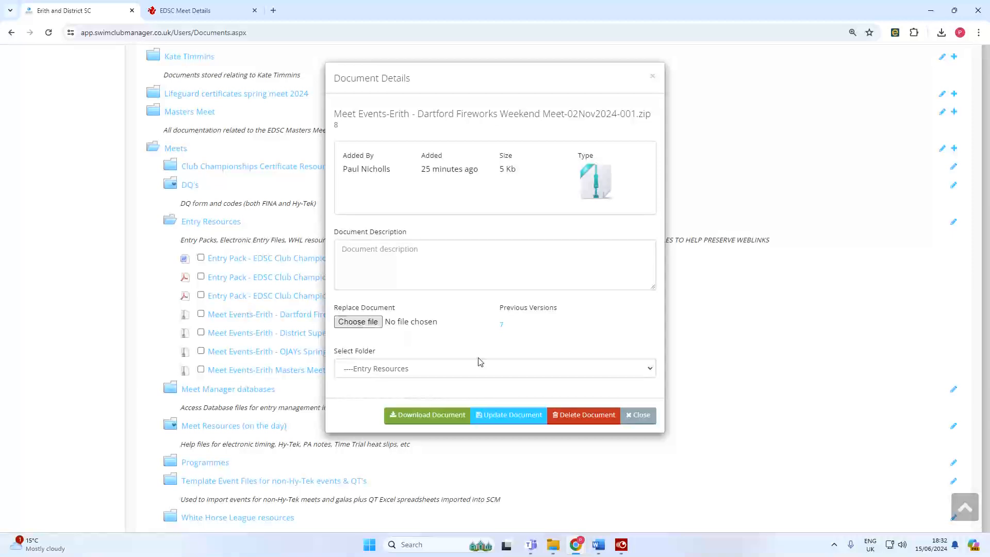
{"action": "left_click", "coordinate": [640, 416]}
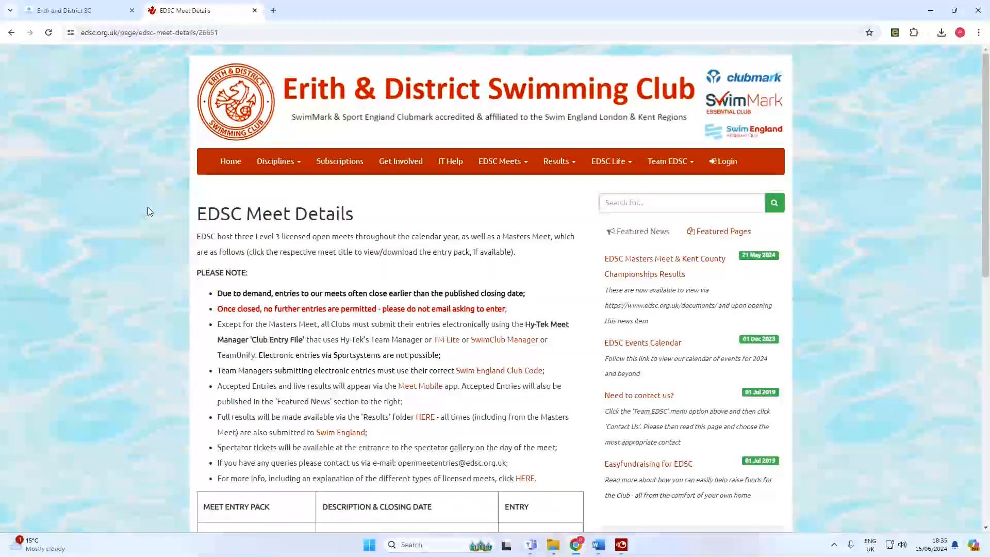
Download the Fireworks Meet Club Entry File zip from the EDSC Meet Details page.
{"action": "scroll", "coordinate": [155, 280], "scroll_direction": "down", "scroll_amount": 4}
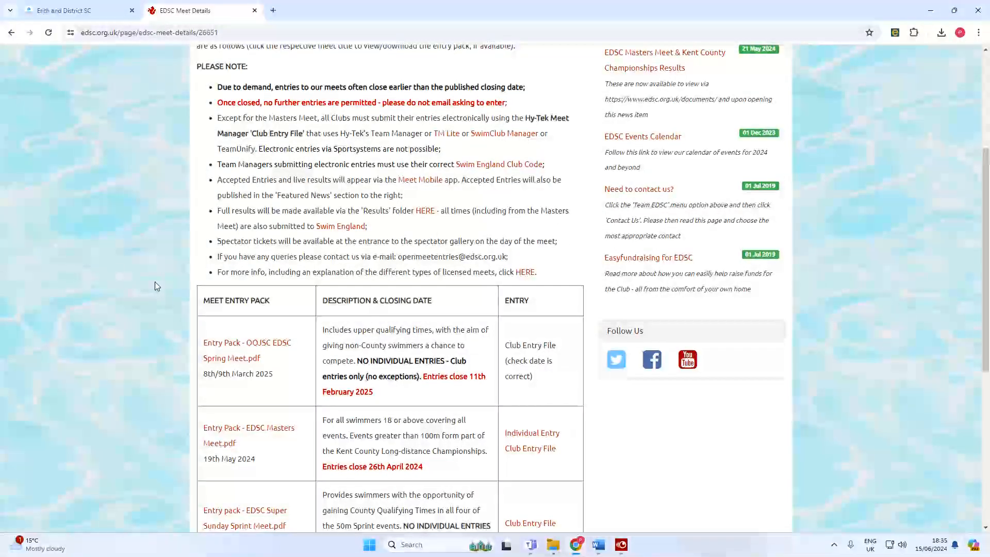
{"action": "scroll", "coordinate": [156, 283], "scroll_direction": "down", "scroll_amount": 3}
{"action": "scroll", "coordinate": [156, 285], "scroll_direction": "down", "scroll_amount": 1}
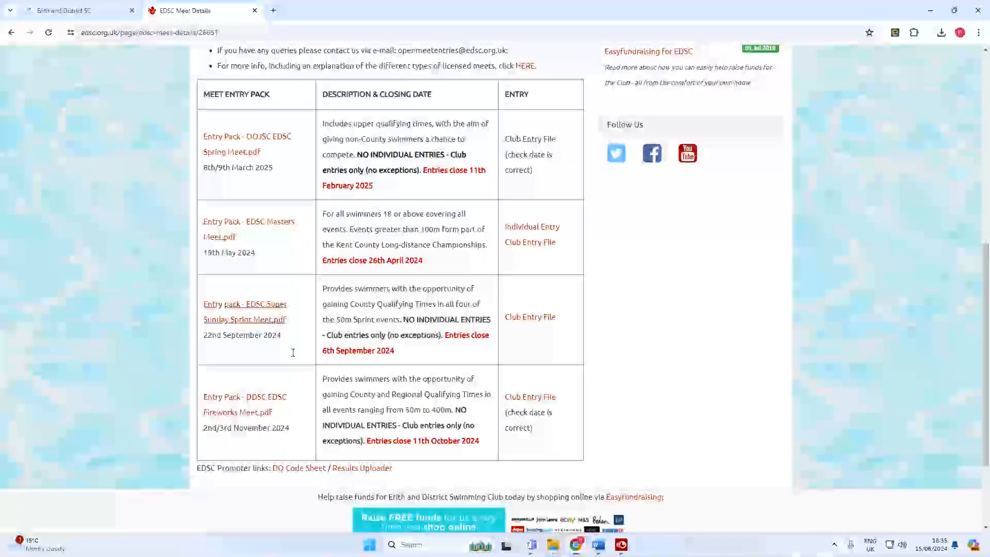
{"action": "left_click", "coordinate": [525, 401]}
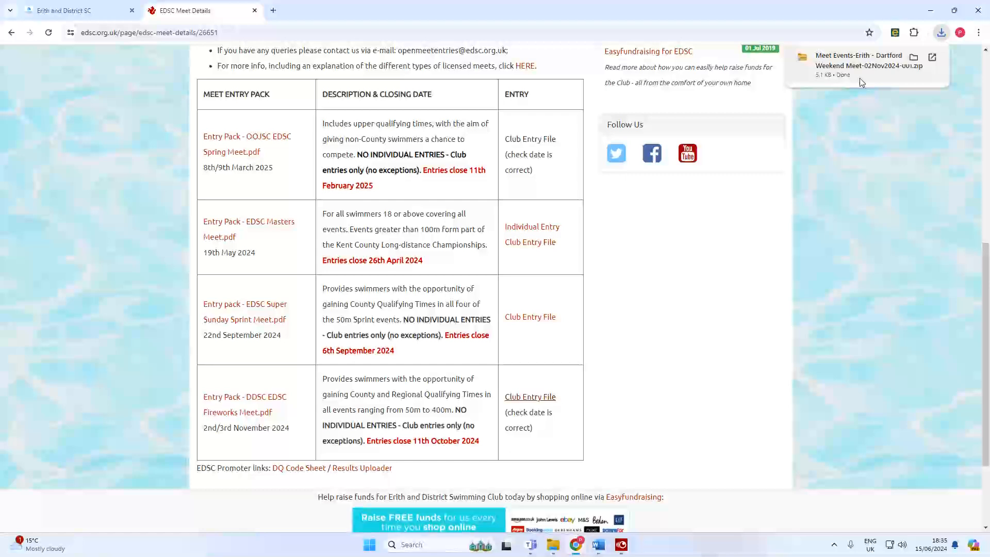
{"action": "left_click", "coordinate": [58, 10]}
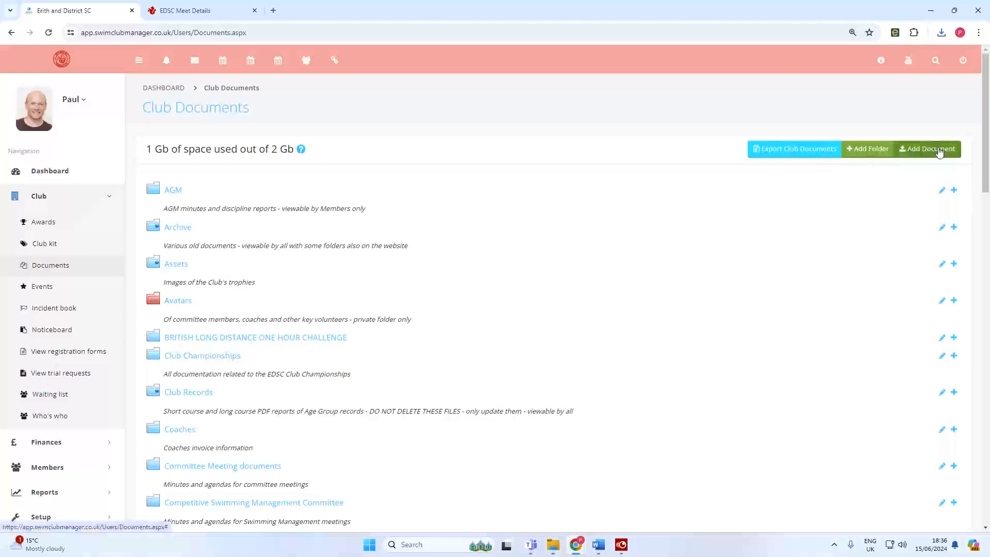
Start a new club document filed under the Meet Manager databases folder.
{"action": "left_click", "coordinate": [941, 149]}
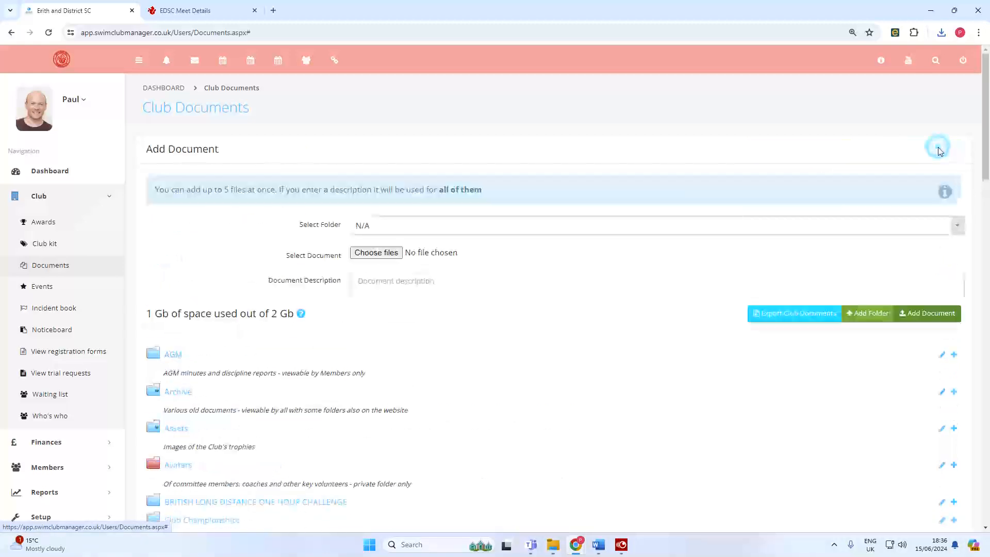
{"action": "left_click", "coordinate": [392, 227]}
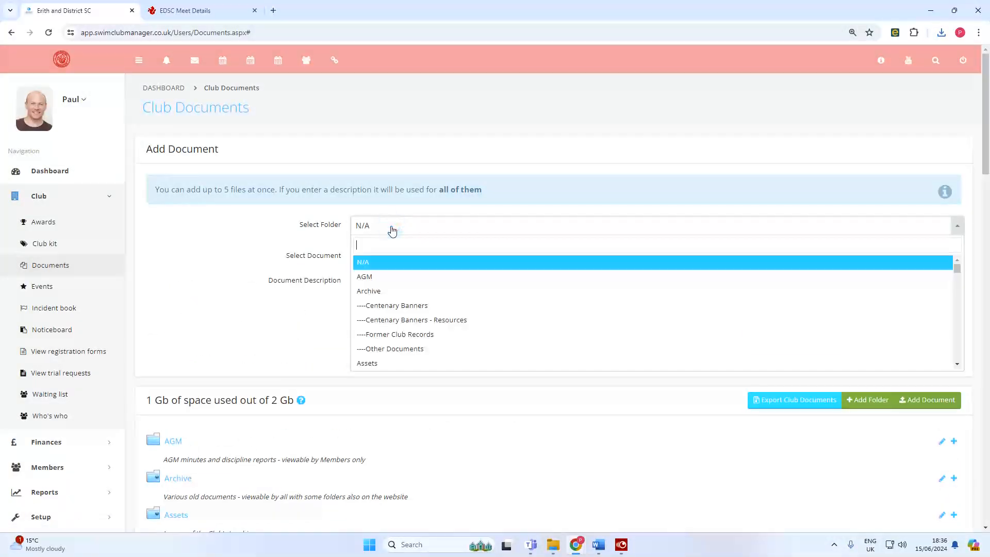
{"action": "type", "text": "meet"}
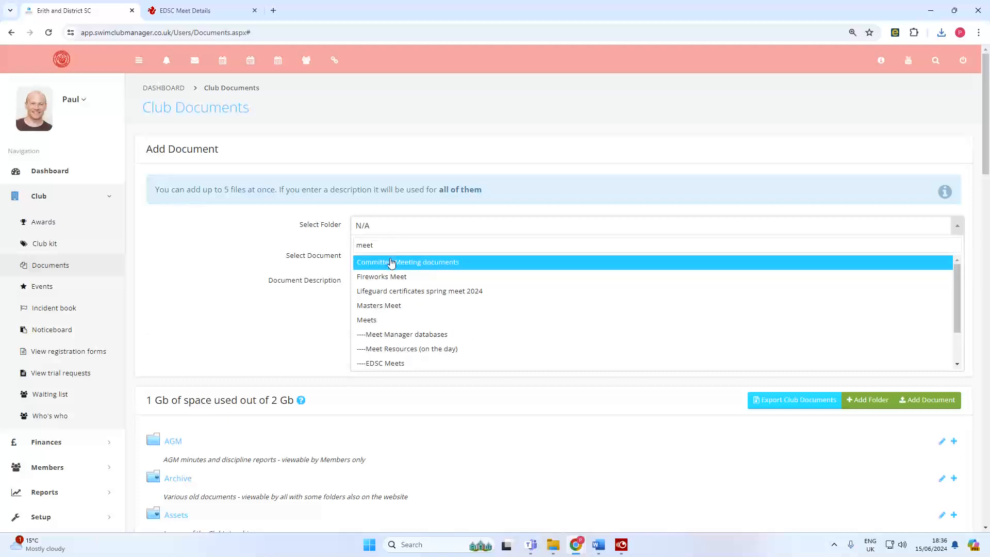
{"action": "left_click", "coordinate": [403, 334]}
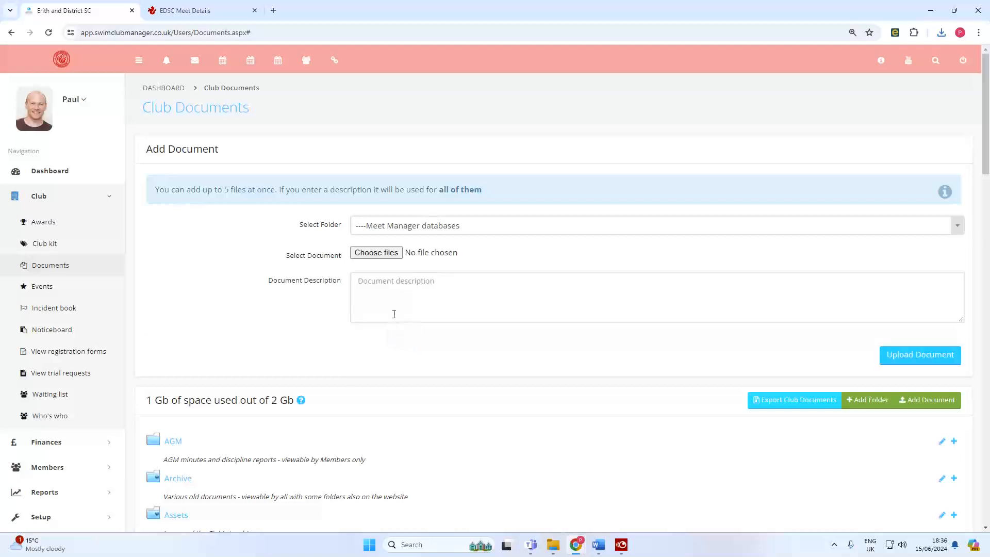
Choose 'Erith and Dartford Fireworks Meet 2024.mdb' from Swimming > swmeets6 and upload it.
{"action": "left_click", "coordinate": [382, 254]}
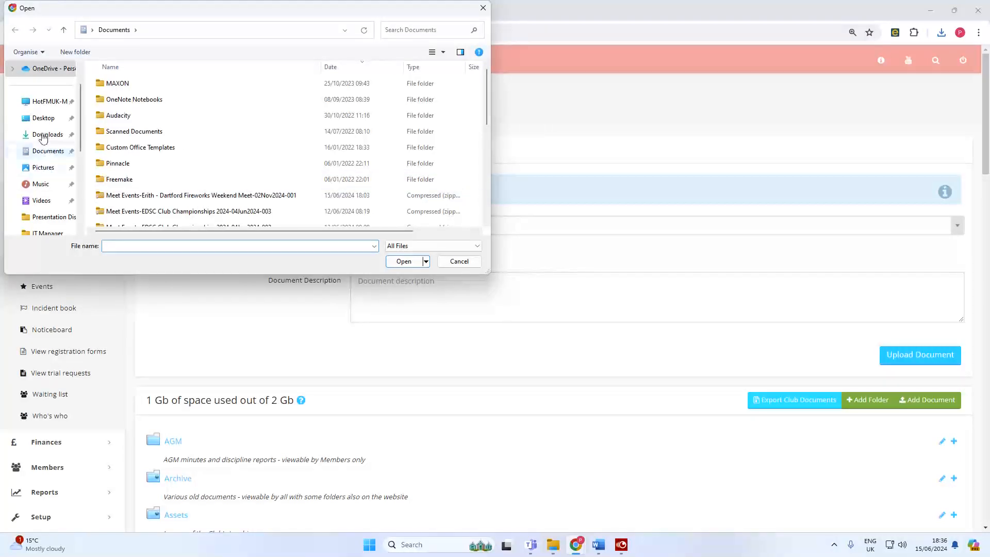
{"action": "left_click", "coordinate": [50, 102]}
{"action": "double_click", "coordinate": [150, 131]}
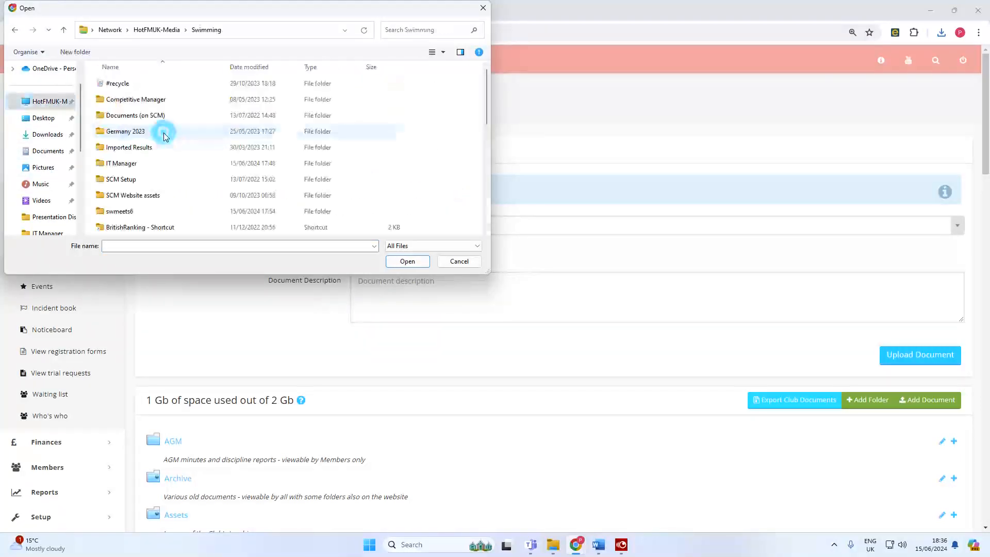
{"action": "double_click", "coordinate": [129, 215]}
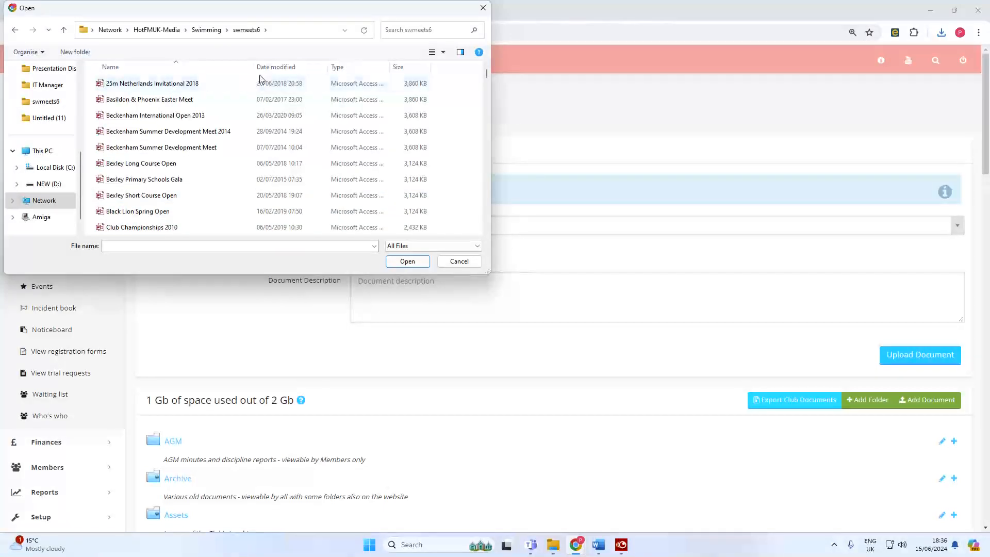
{"action": "left_click", "coordinate": [276, 66]}
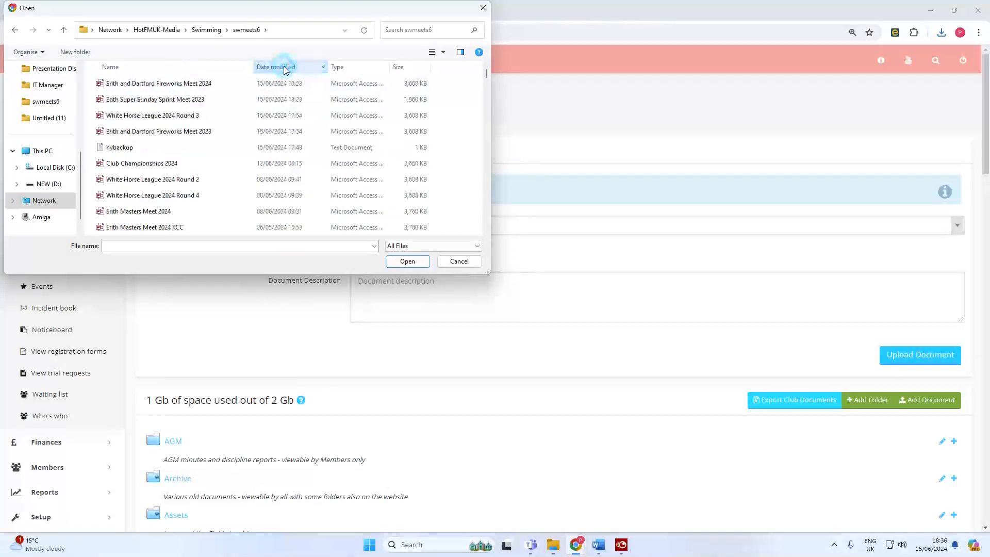
{"action": "double_click", "coordinate": [215, 87]}
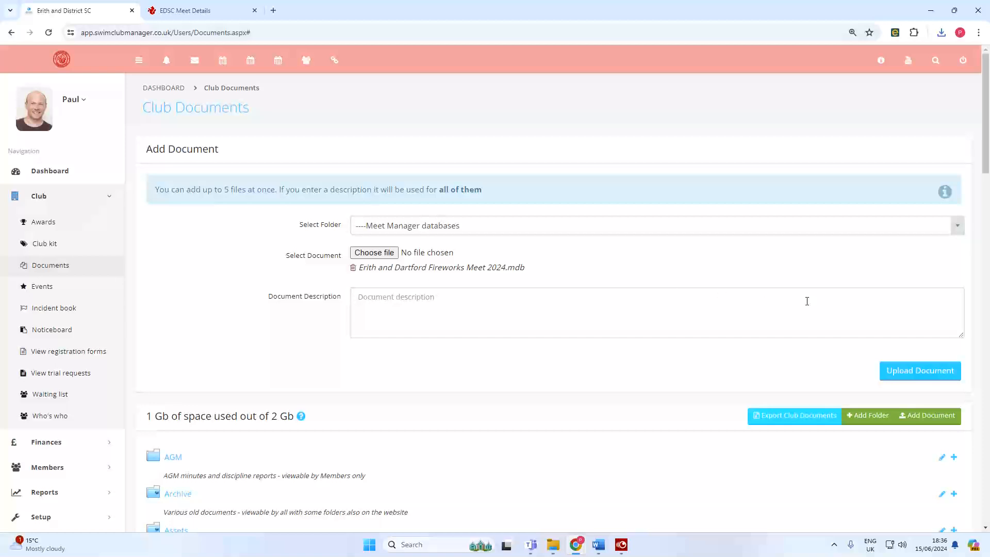
{"action": "left_click", "coordinate": [921, 381]}
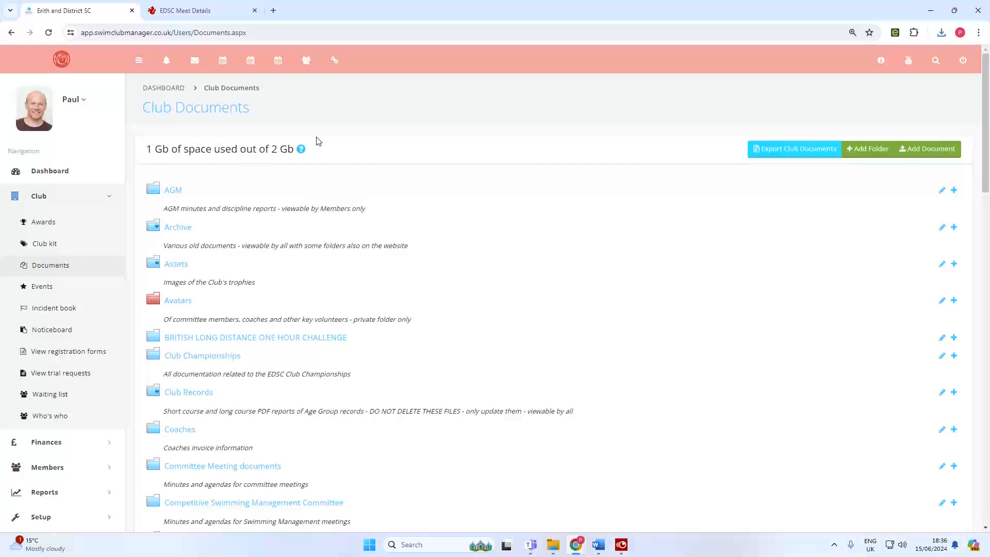
Add a new event as a HyTek style meet, licensed at Licence Level 3.
{"action": "left_click", "coordinate": [85, 292]}
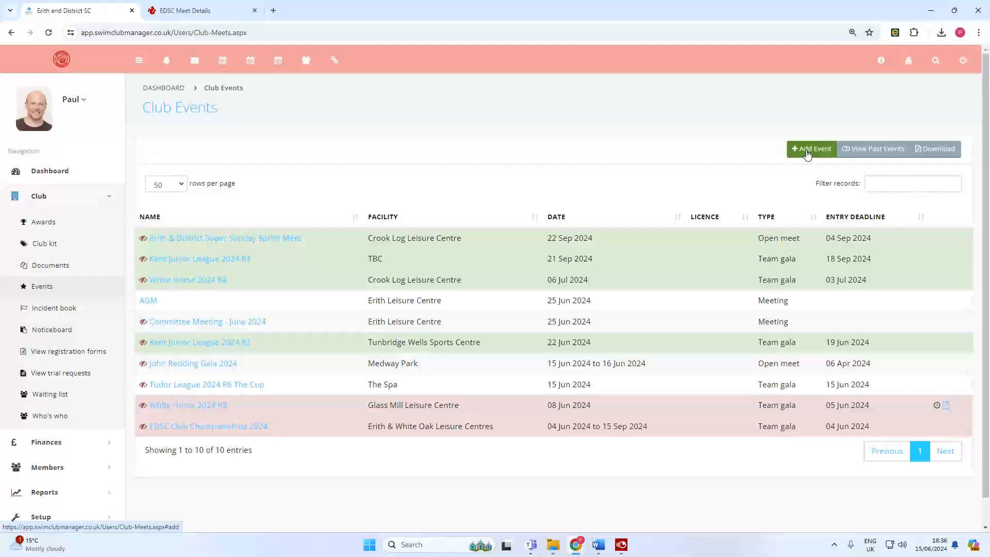
{"action": "left_click", "coordinate": [808, 154]}
{"action": "left_click", "coordinate": [419, 186]}
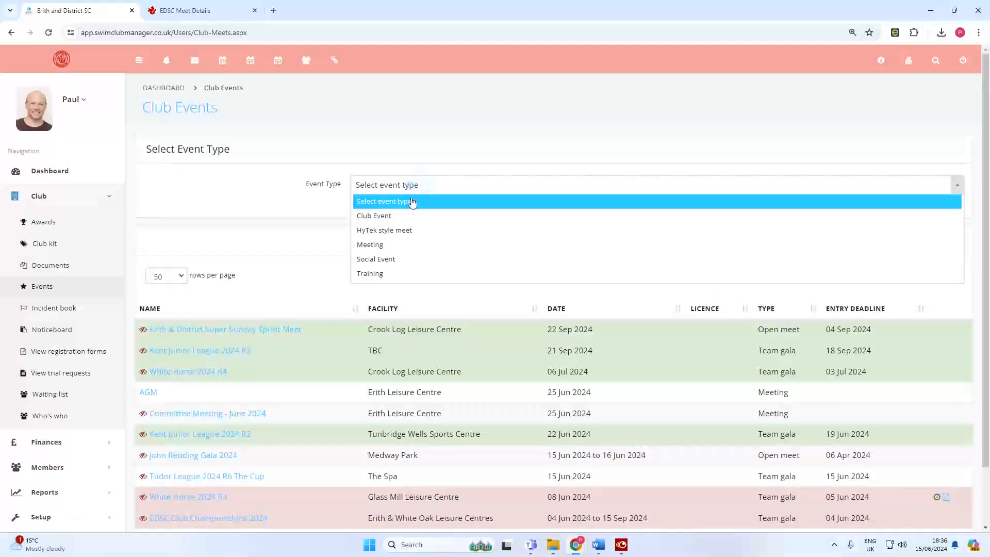
{"action": "left_click", "coordinate": [405, 233]}
{"action": "left_click", "coordinate": [359, 195]}
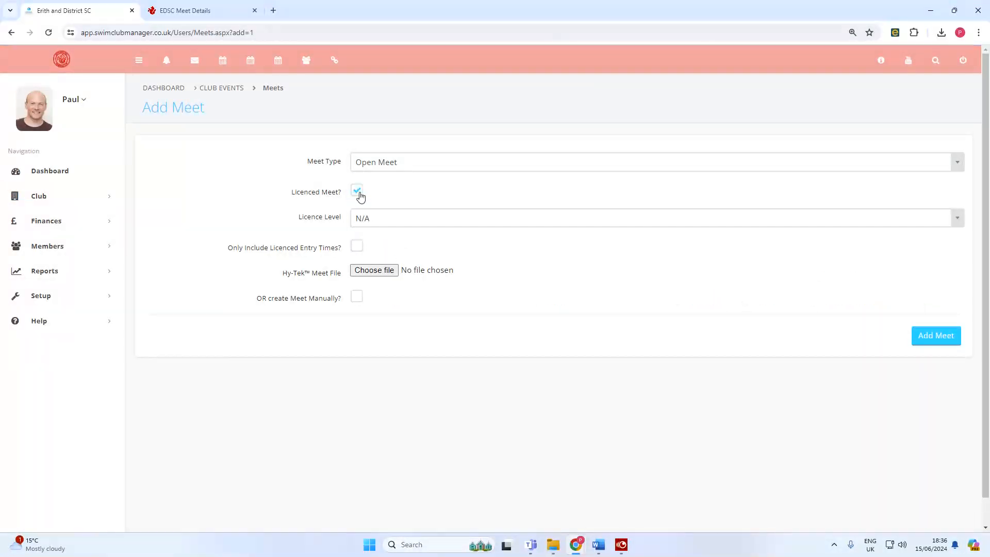
{"action": "left_click", "coordinate": [391, 222]}
{"action": "left_click", "coordinate": [383, 278]}
Attach the Fireworks Weekend meet events zip from Documents.
{"action": "left_click", "coordinate": [376, 271]}
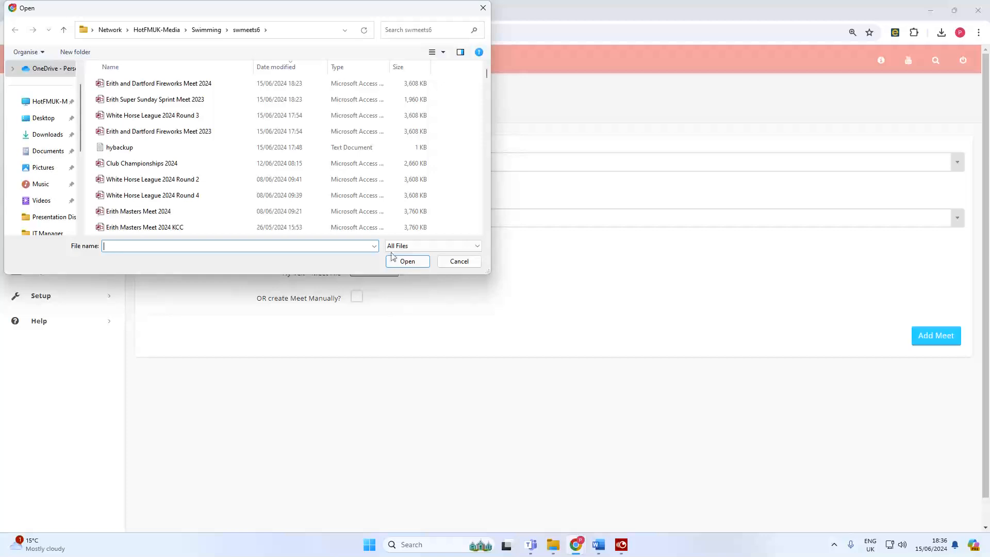
{"action": "left_click", "coordinate": [49, 152]}
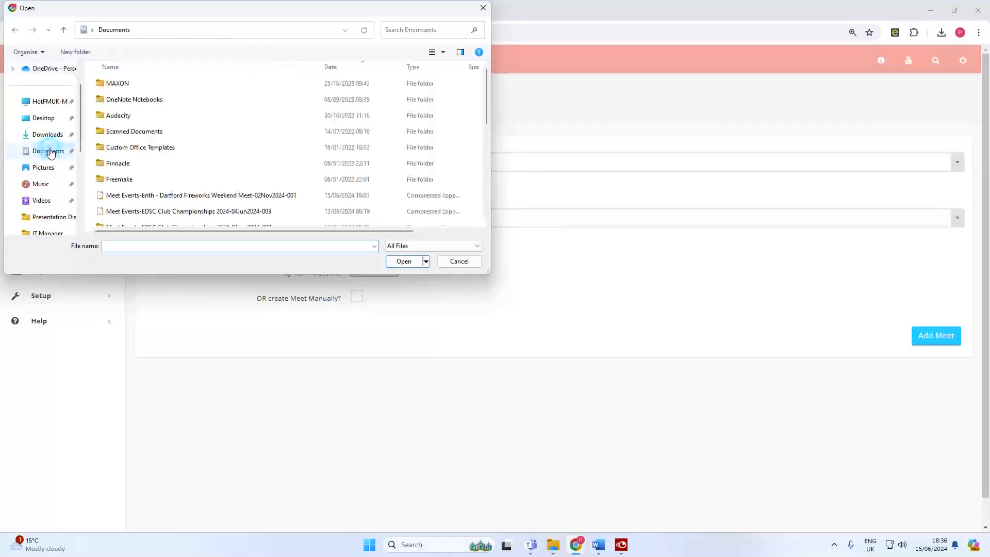
{"action": "double_click", "coordinate": [156, 196]}
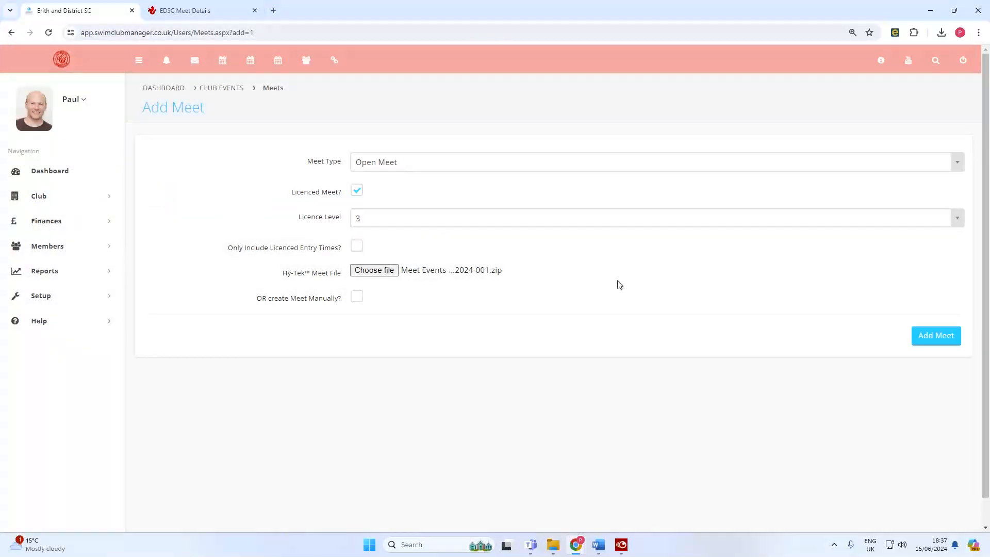
Add the Erith & Dartford Fireworks Weekend Meet, review its details, and edit it.
{"action": "left_click", "coordinate": [934, 335]}
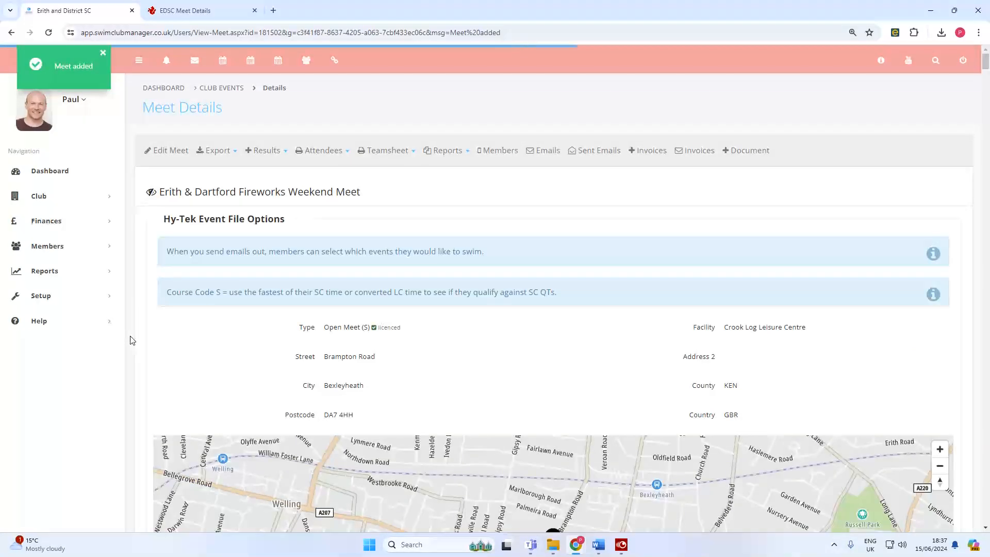
{"action": "scroll", "coordinate": [134, 342], "scroll_direction": "down", "scroll_amount": 3}
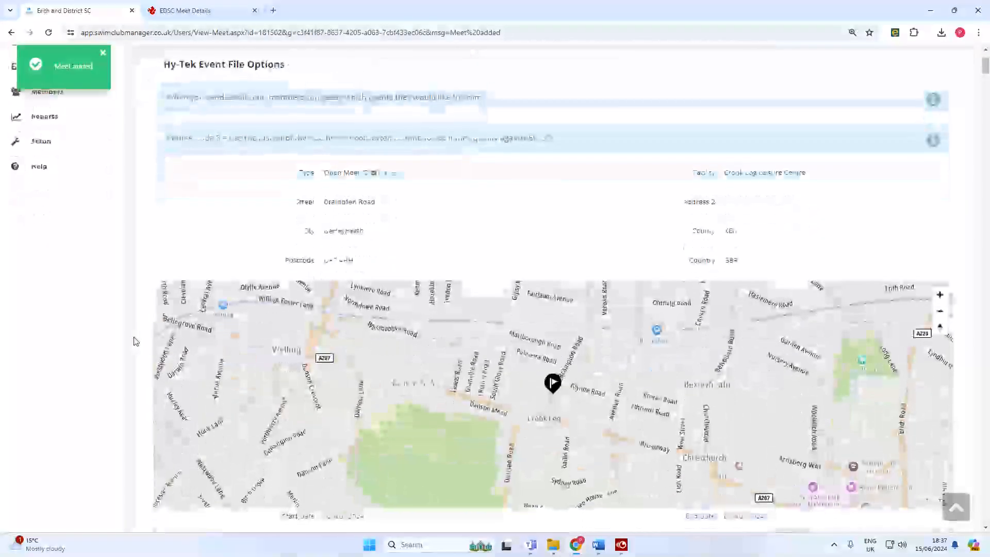
{"action": "scroll", "coordinate": [134, 342], "scroll_direction": "up", "scroll_amount": 2}
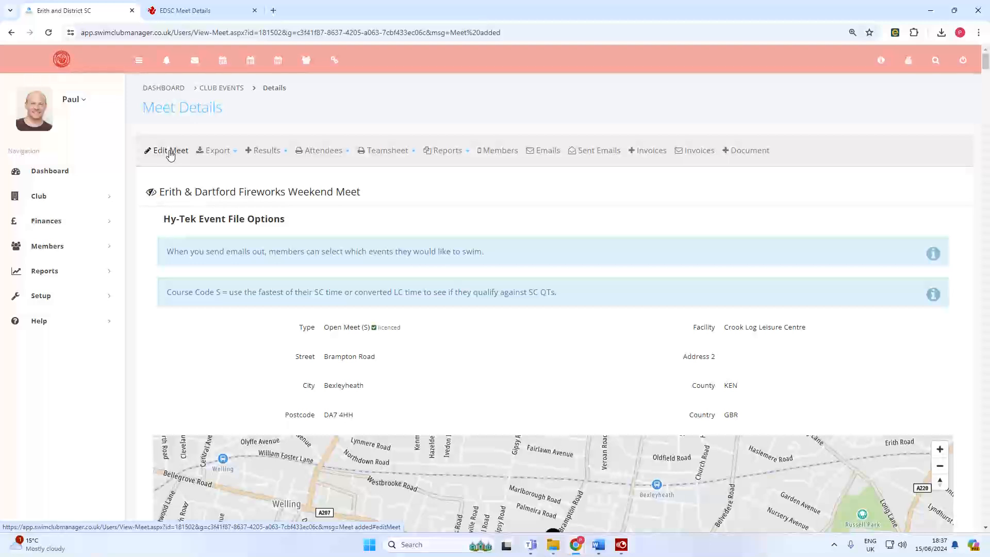
{"action": "left_click", "coordinate": [171, 151]}
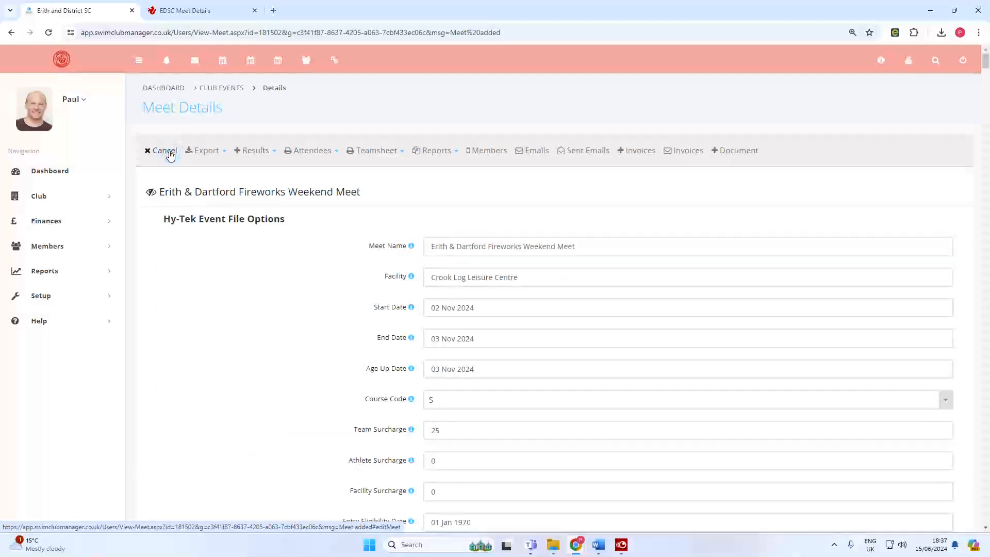
Paste the EDSC Meet Details page address into the Host Webpage Link field.
{"action": "scroll", "coordinate": [150, 357], "scroll_direction": "down", "scroll_amount": 6}
{"action": "scroll", "coordinate": [153, 358], "scroll_direction": "down", "scroll_amount": 2}
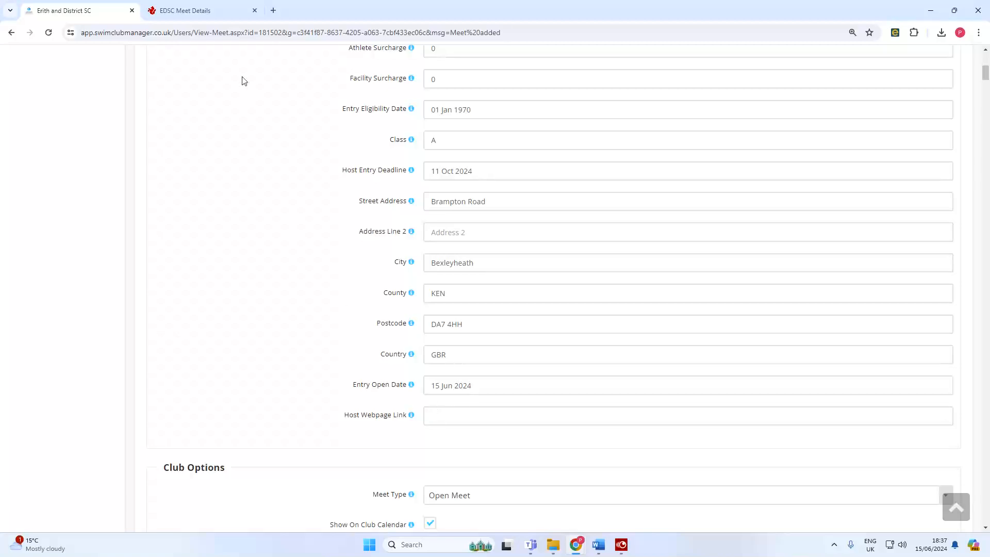
{"action": "left_click", "coordinate": [209, 11]}
{"action": "left_click", "coordinate": [201, 33]}
{"action": "right_click", "coordinate": [202, 33]}
{"action": "left_click", "coordinate": [228, 126]}
{"action": "left_click", "coordinate": [86, 11]}
{"action": "left_click", "coordinate": [436, 415]}
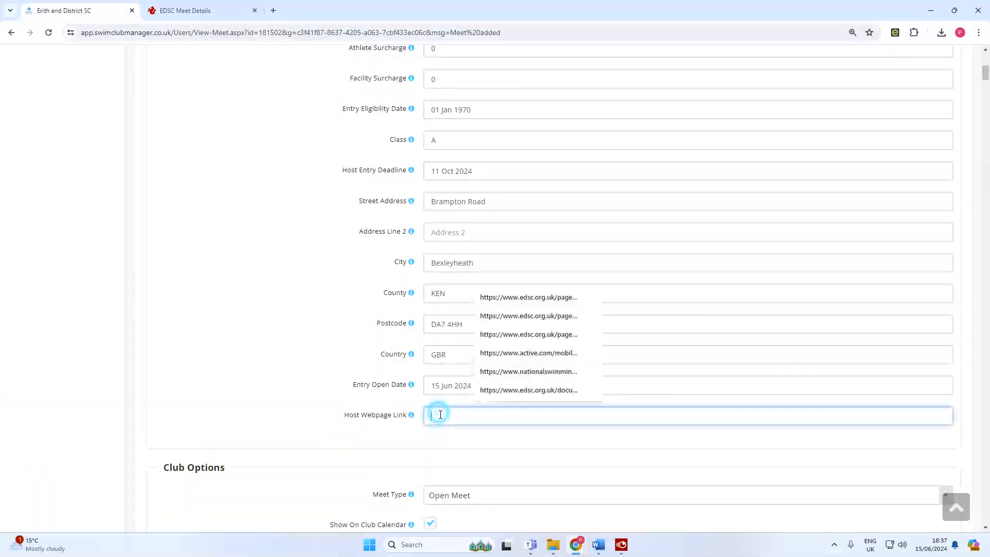
{"action": "key", "text": "ctrl+v"}
Set the meet's Calendar Colour to Red.
{"action": "scroll", "coordinate": [305, 302], "scroll_direction": "down", "scroll_amount": 4}
{"action": "scroll", "coordinate": [305, 302], "scroll_direction": "down", "scroll_amount": 2}
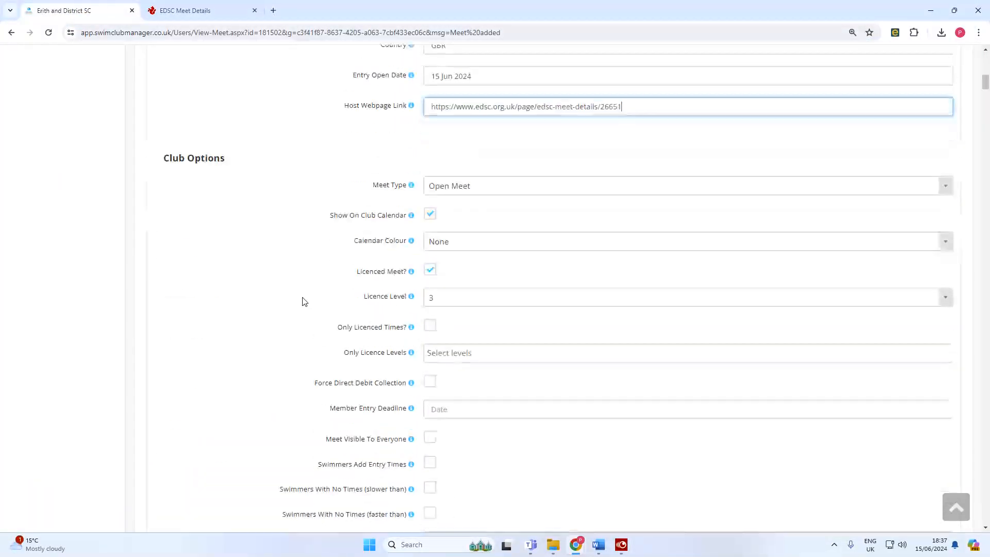
{"action": "left_click", "coordinate": [448, 245]}
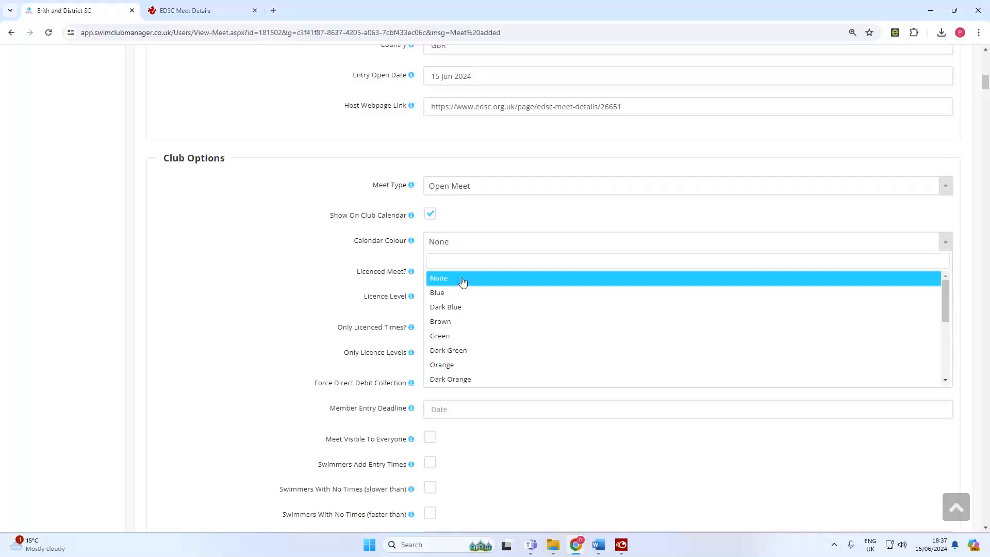
{"action": "type", "text": "red"}
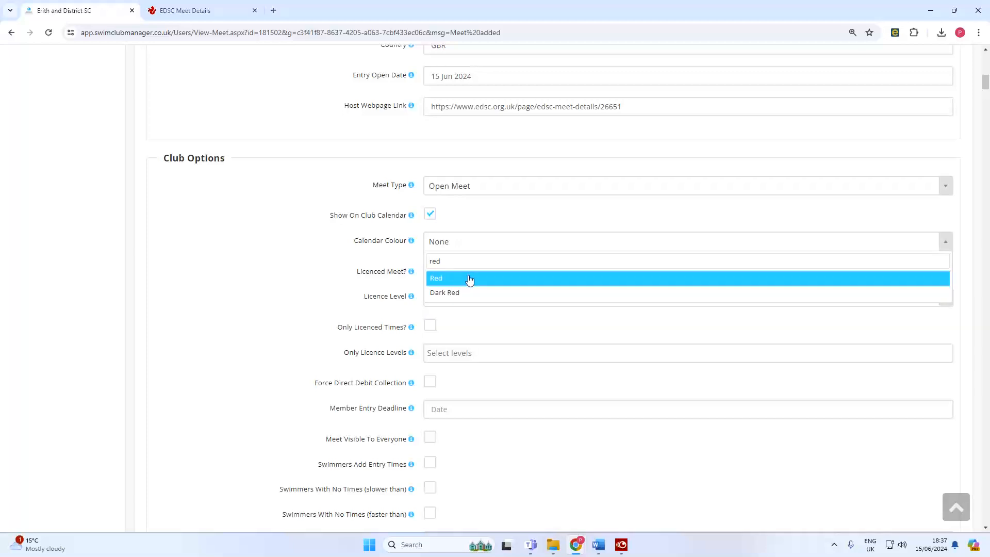
{"action": "left_click", "coordinate": [469, 279]}
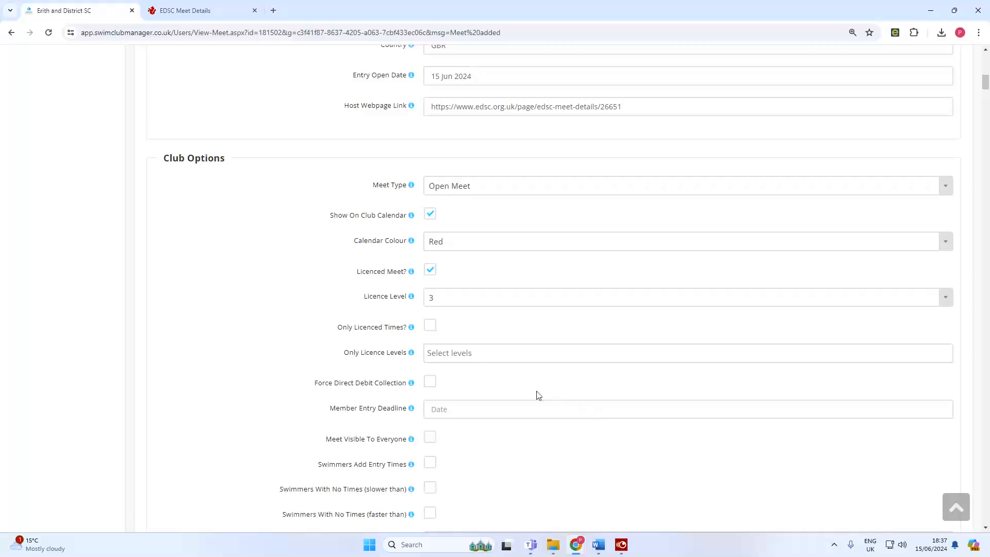
{"action": "scroll", "coordinate": [516, 394], "scroll_direction": "down", "scroll_amount": 1}
Tick Force Direct Debit Collection, set member entry deadline 11/10/2024, and update the meet.
{"action": "left_click", "coordinate": [431, 331]}
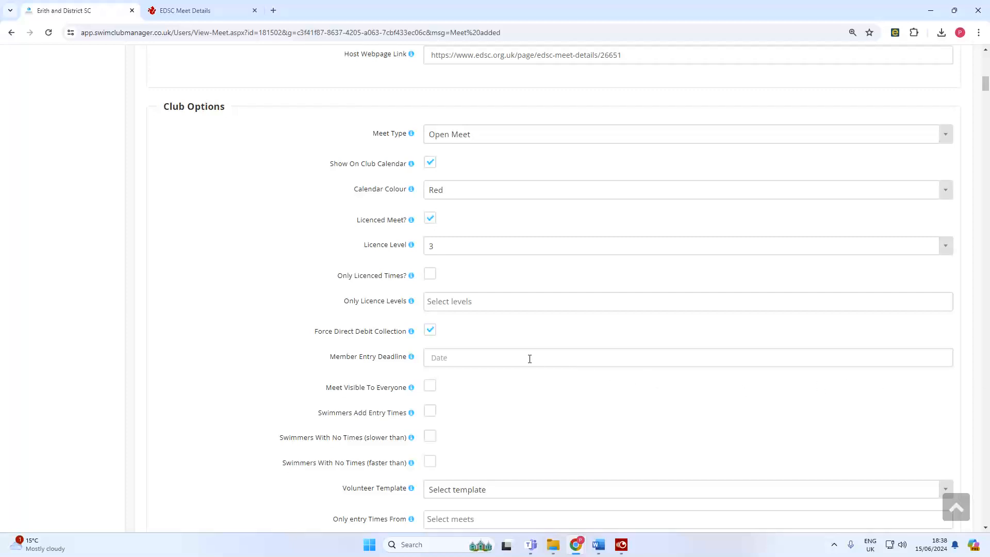
{"action": "left_click", "coordinate": [502, 356]}
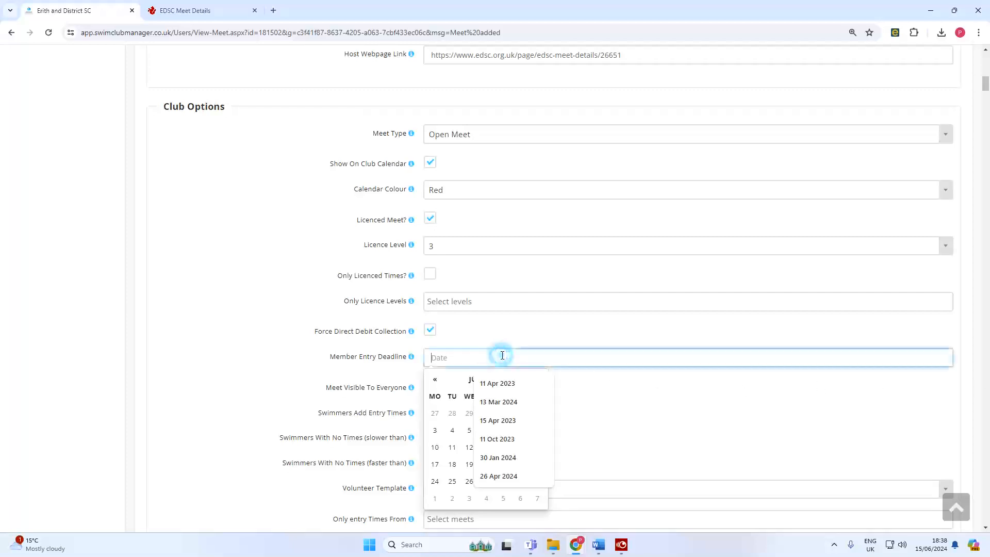
{"action": "type", "text": "11"}
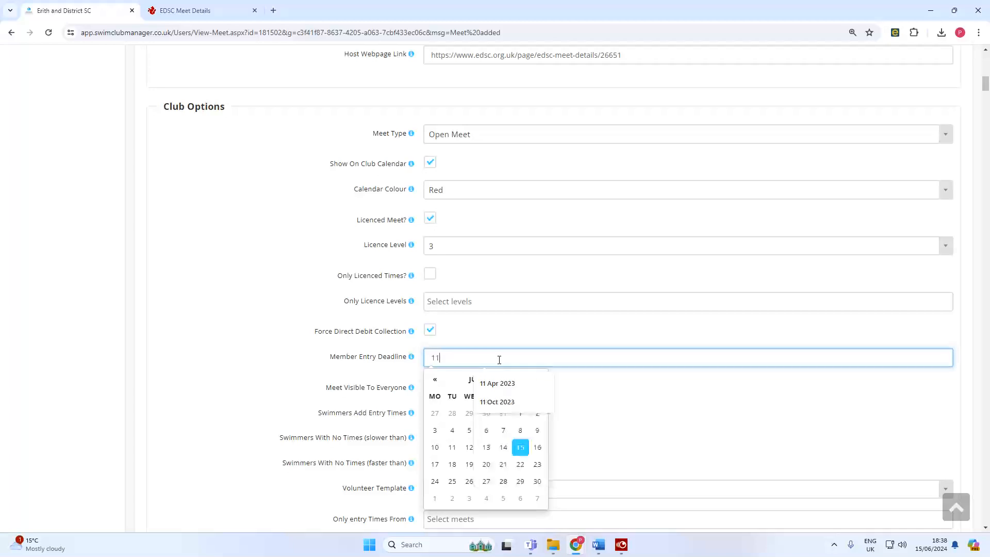
{"action": "type", "text": "/10/2024"}
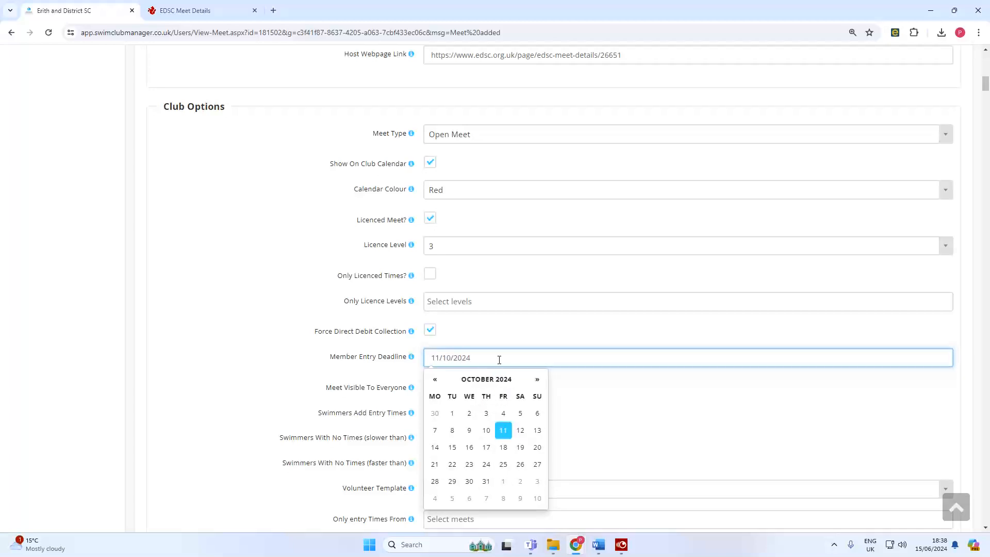
{"action": "key", "text": "Tab"}
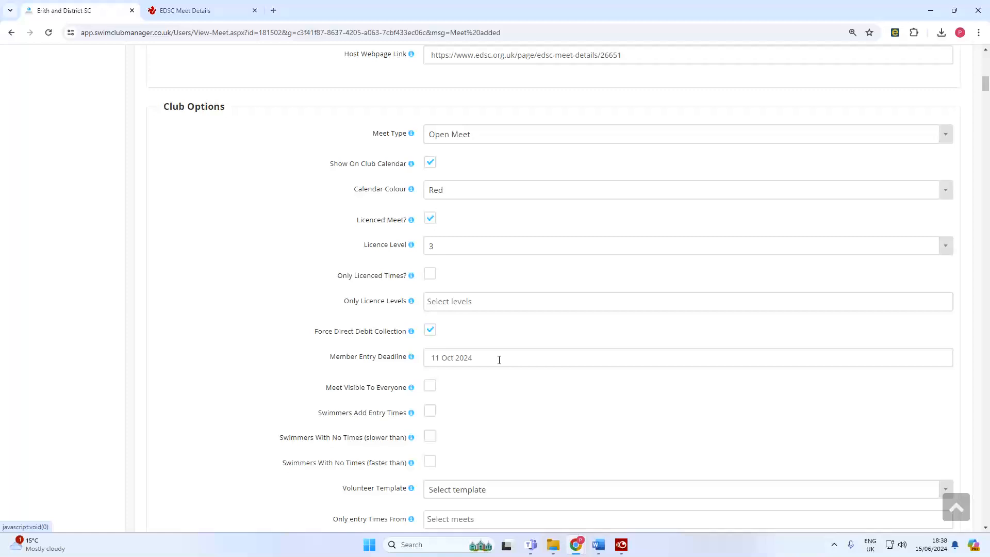
{"action": "scroll", "coordinate": [535, 393], "scroll_direction": "down", "scroll_amount": 1}
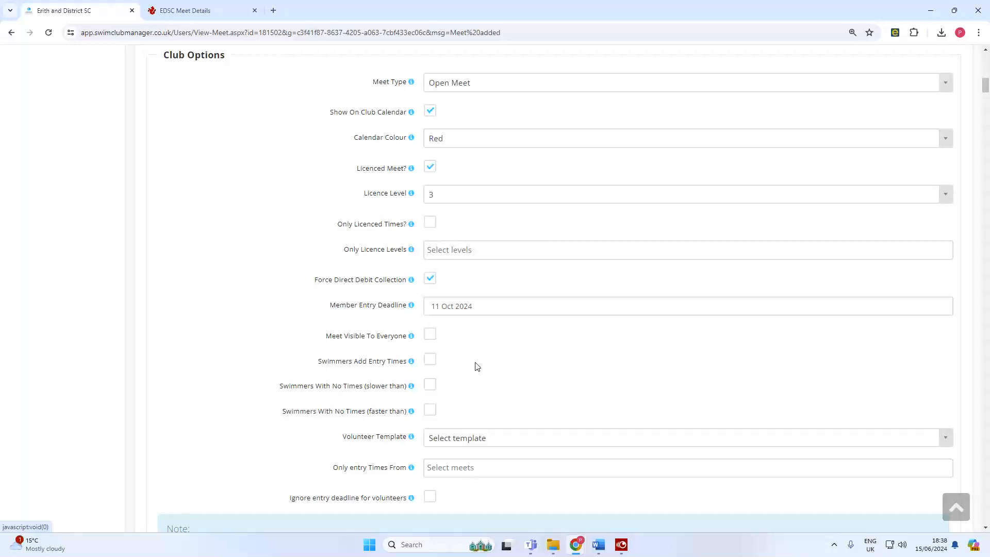
{"action": "scroll", "coordinate": [509, 361], "scroll_direction": "down", "scroll_amount": 8}
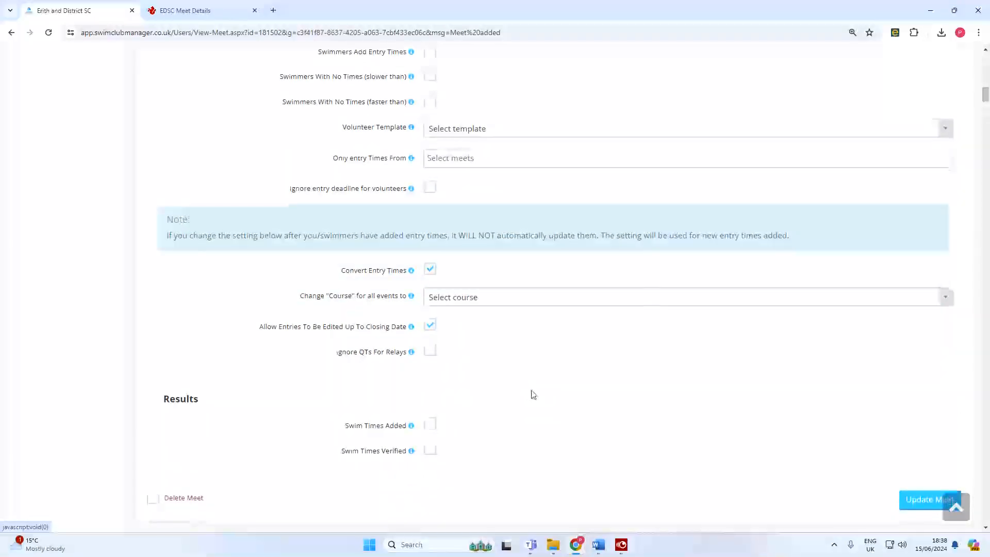
{"action": "left_click", "coordinate": [918, 398]}
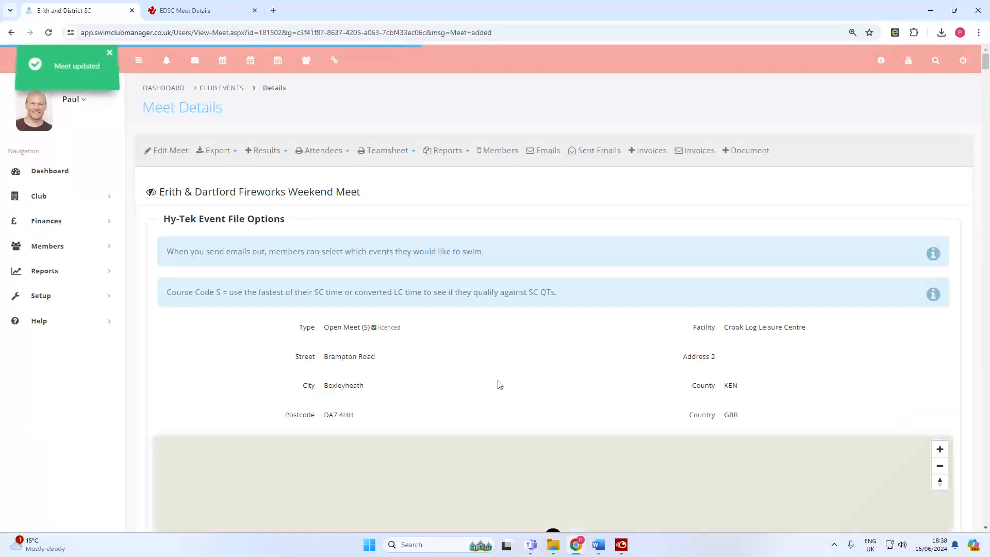